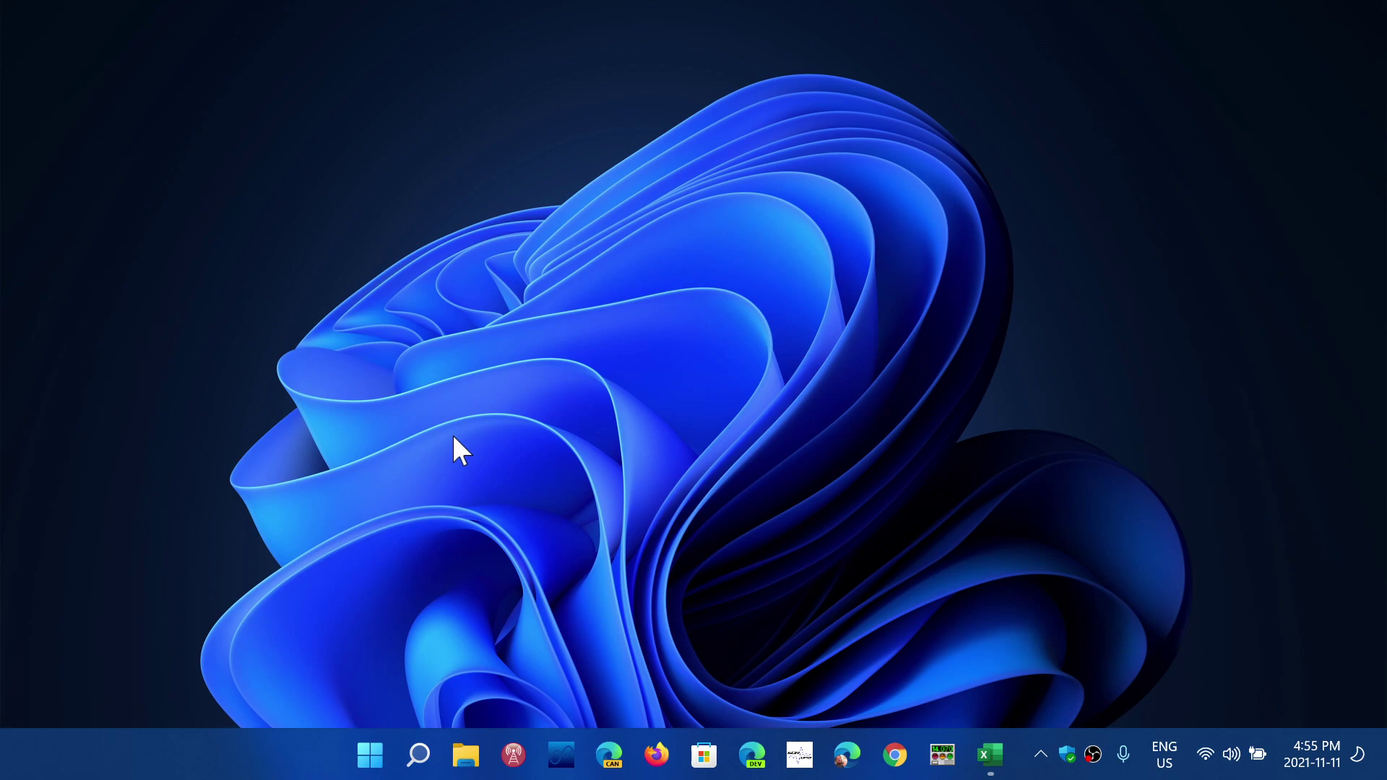
Step: Open Windows Settings at the Personalization > Themes page
{"action": "right_click", "coordinate": [373, 751]}
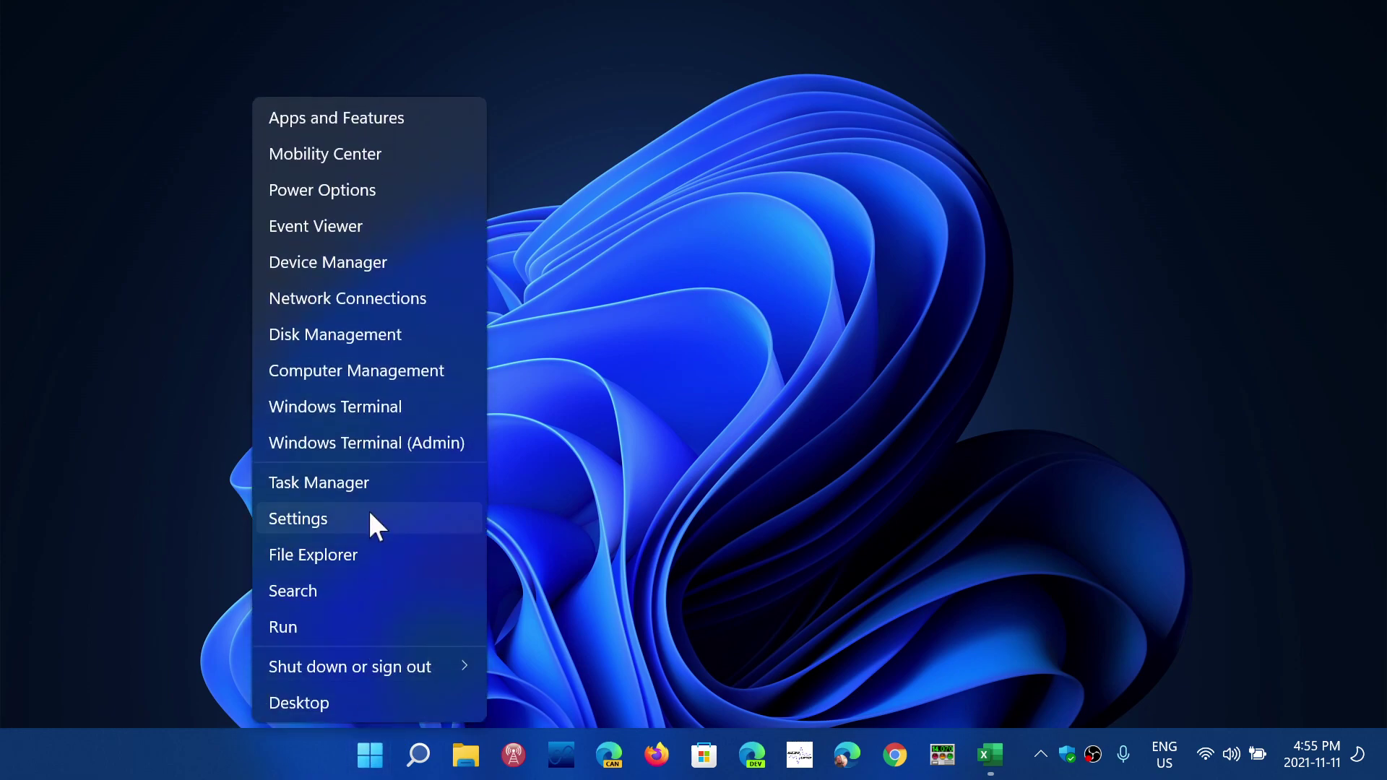
{"action": "left_click", "coordinate": [373, 531]}
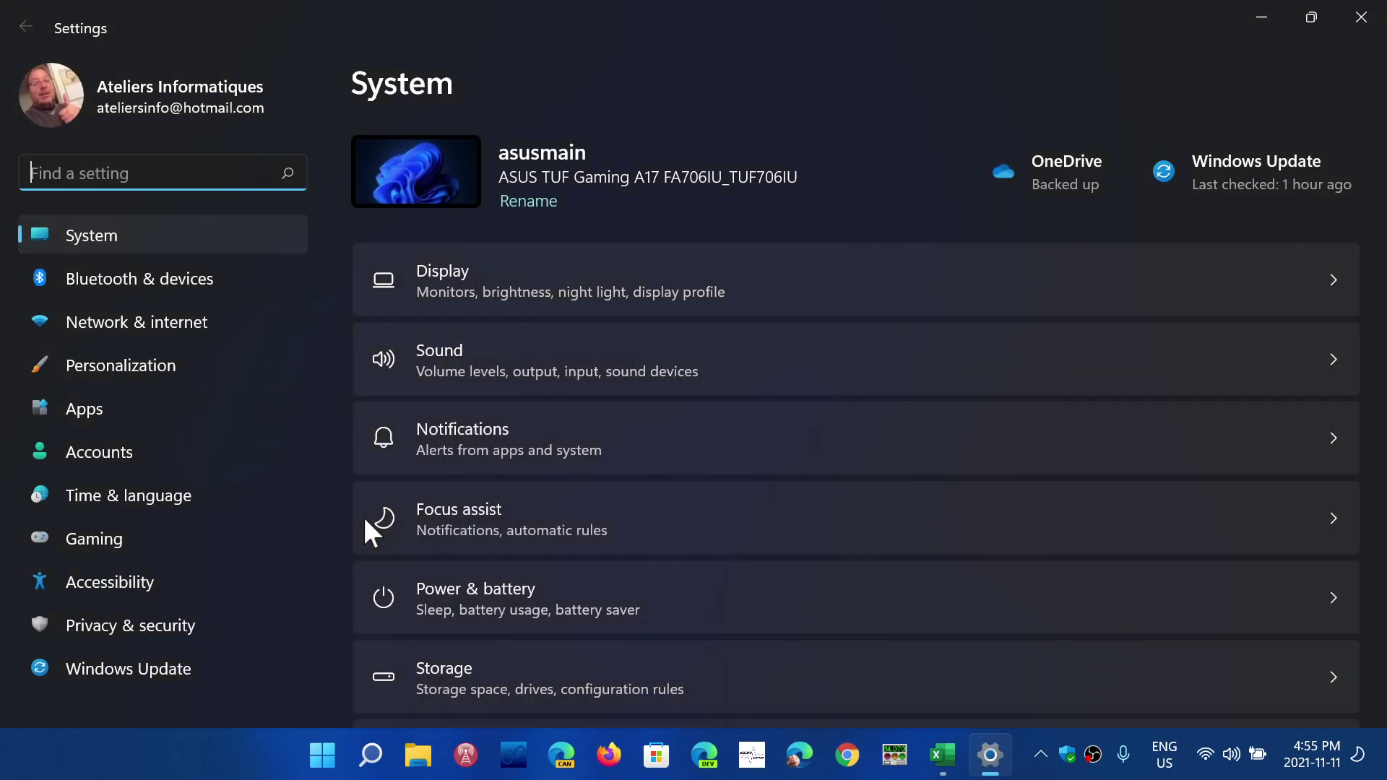
{"action": "left_click", "coordinate": [228, 366]}
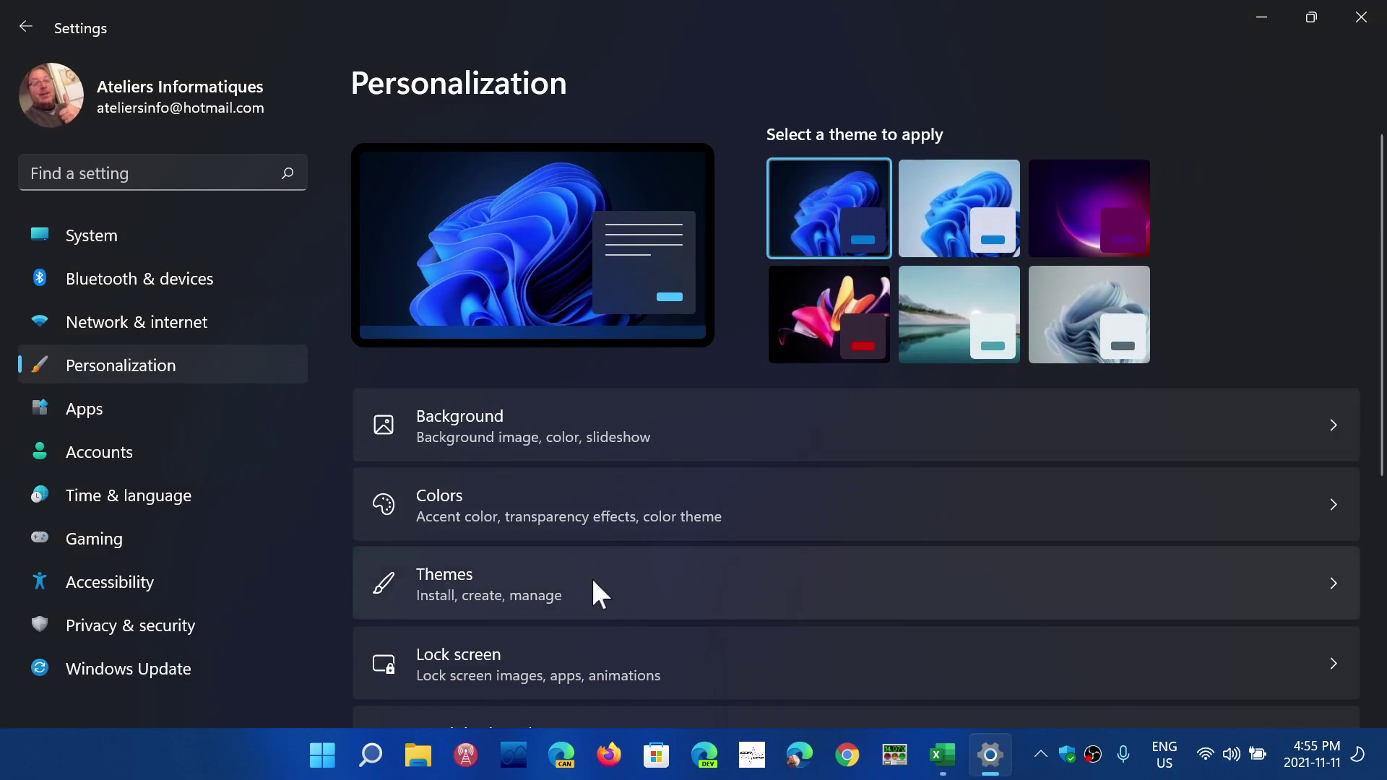
{"action": "left_click", "coordinate": [625, 574]}
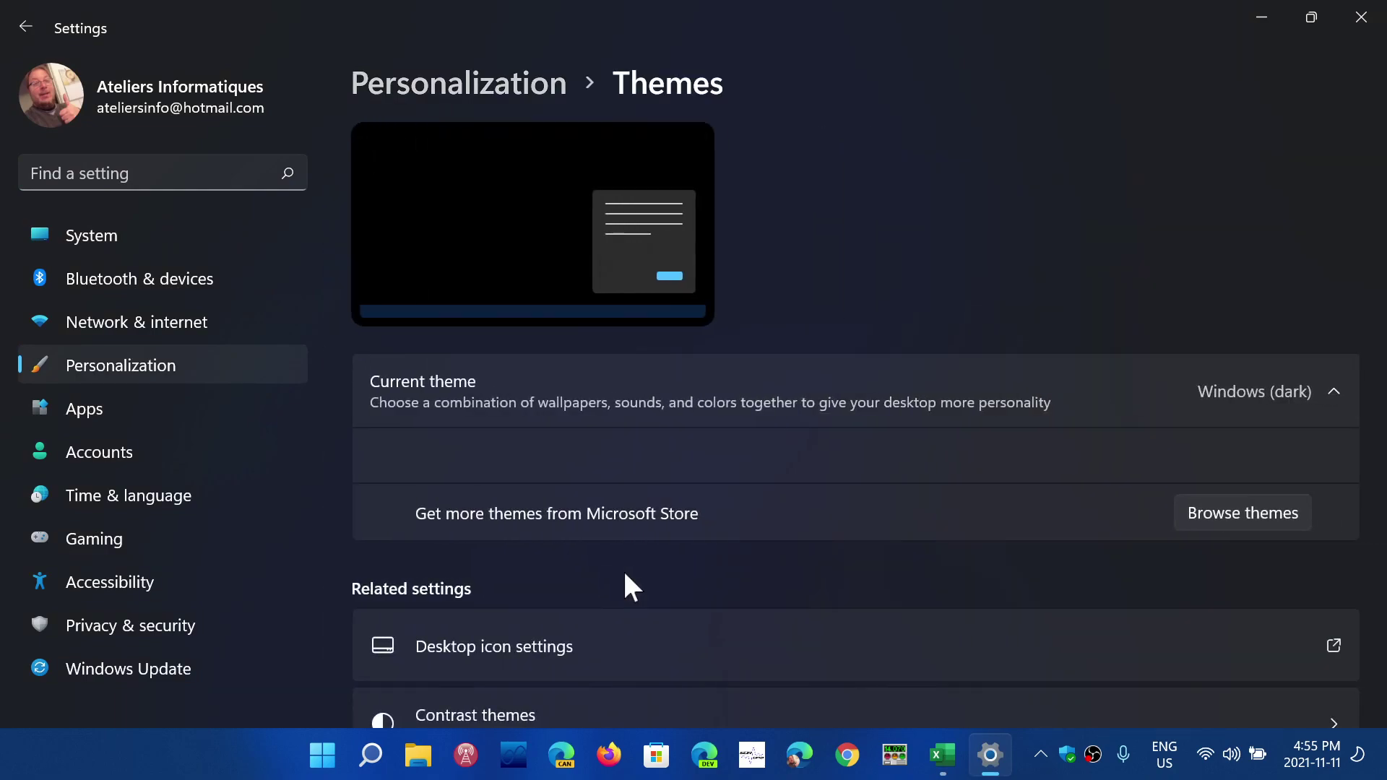
Step: Browse more themes in Microsoft Store's Themes catalogue
{"action": "scroll", "coordinate": [980, 327], "scroll_direction": "down", "scroll_amount": 3}
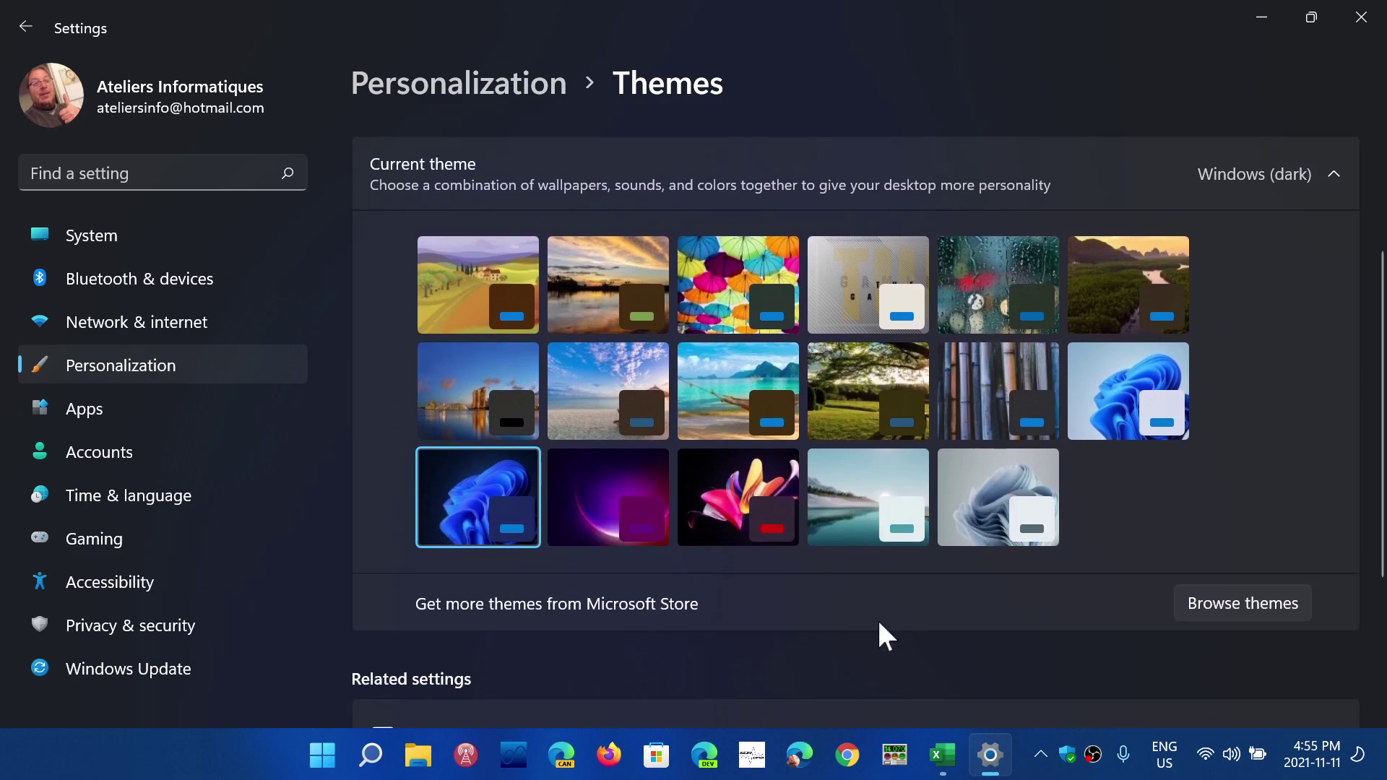
{"action": "scroll", "coordinate": [878, 624], "scroll_direction": "down", "scroll_amount": 3}
{"action": "scroll", "coordinate": [879, 624], "scroll_direction": "up", "scroll_amount": 2}
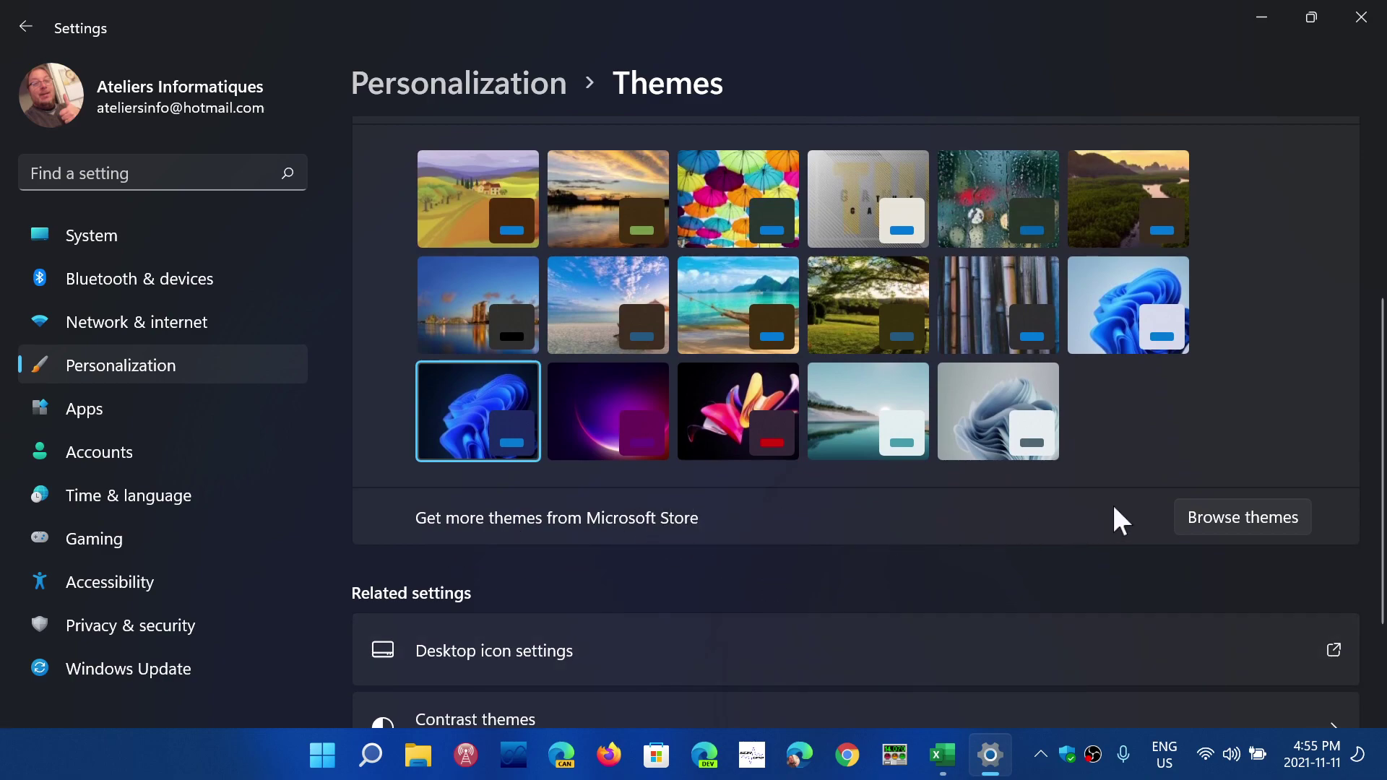
{"action": "left_click", "coordinate": [1219, 526]}
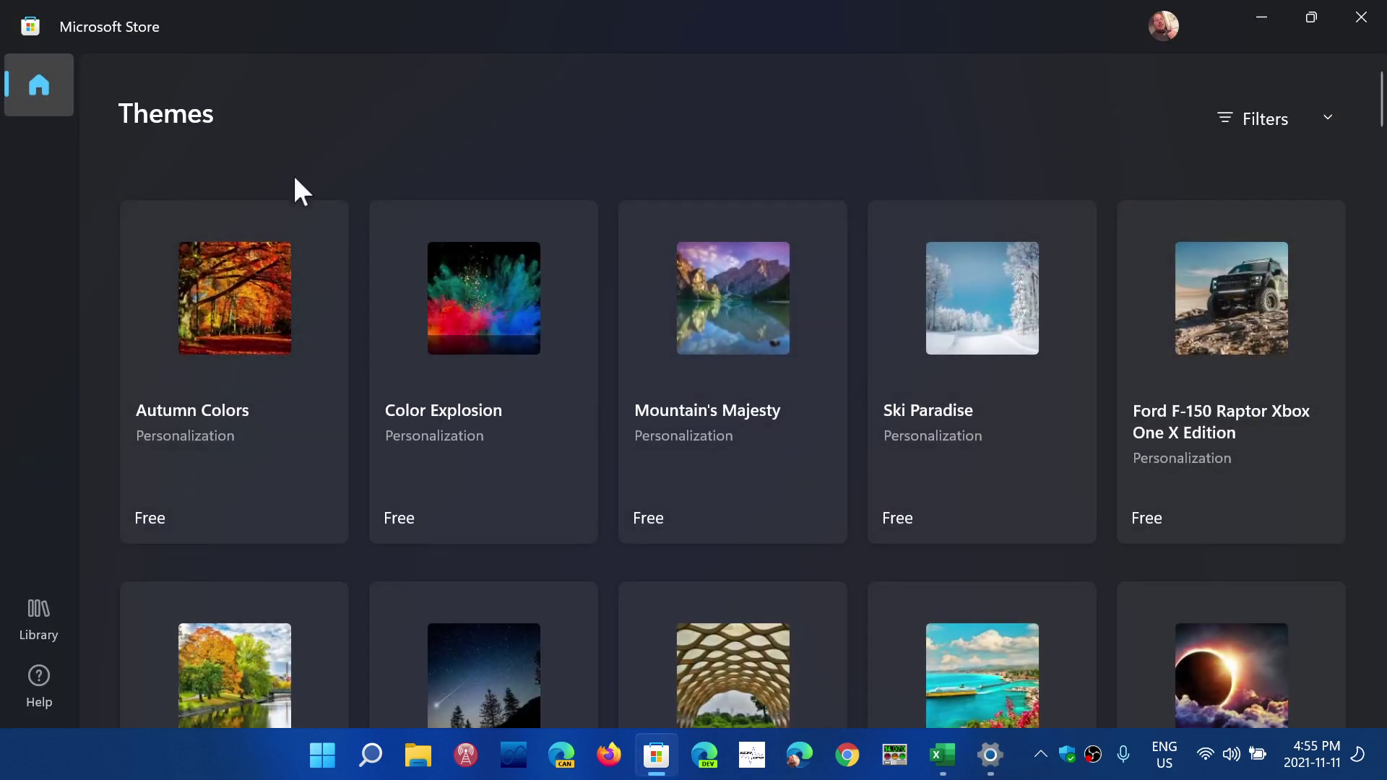
Step: Get the free Autumn Colors theme (23.60 MB) from the Store's Themes list
{"action": "left_click", "coordinate": [238, 354]}
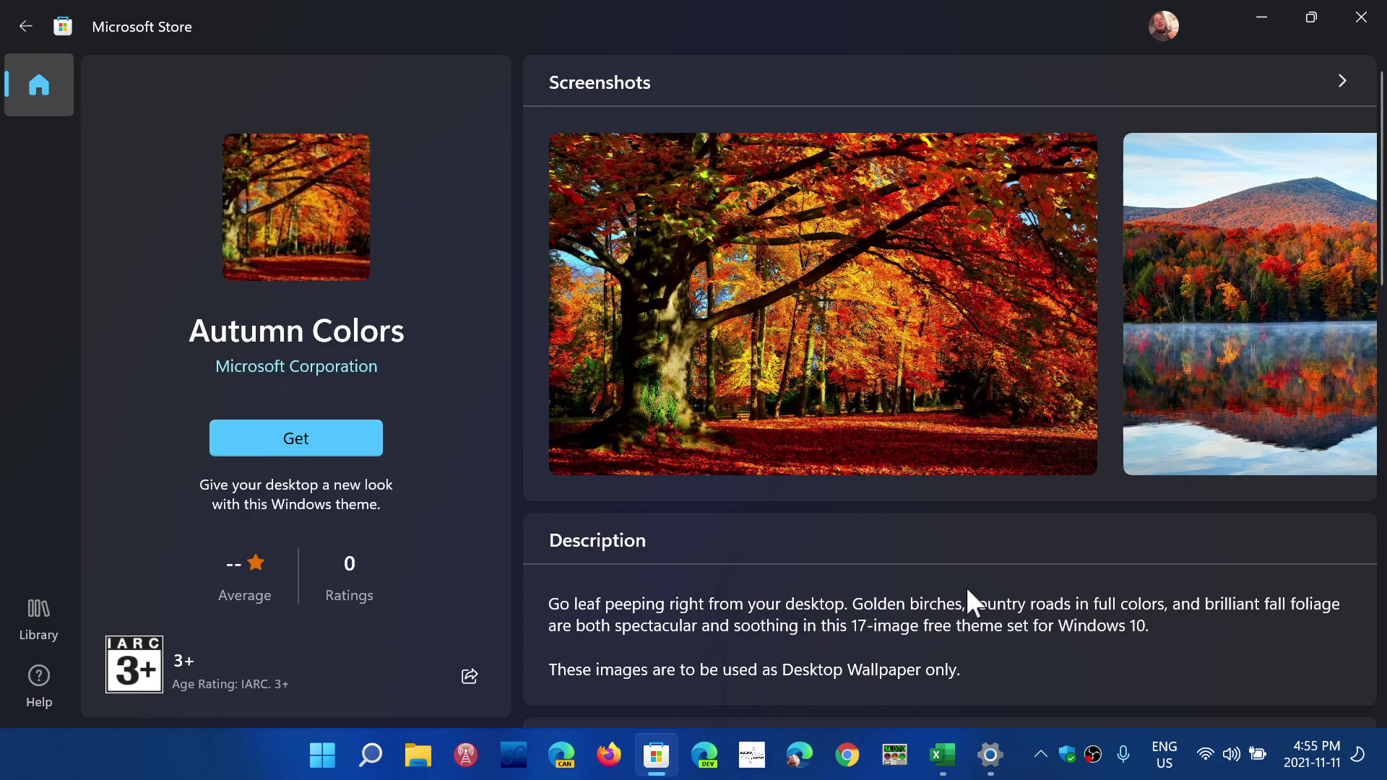
{"action": "scroll", "coordinate": [838, 614], "scroll_direction": "down", "scroll_amount": 2}
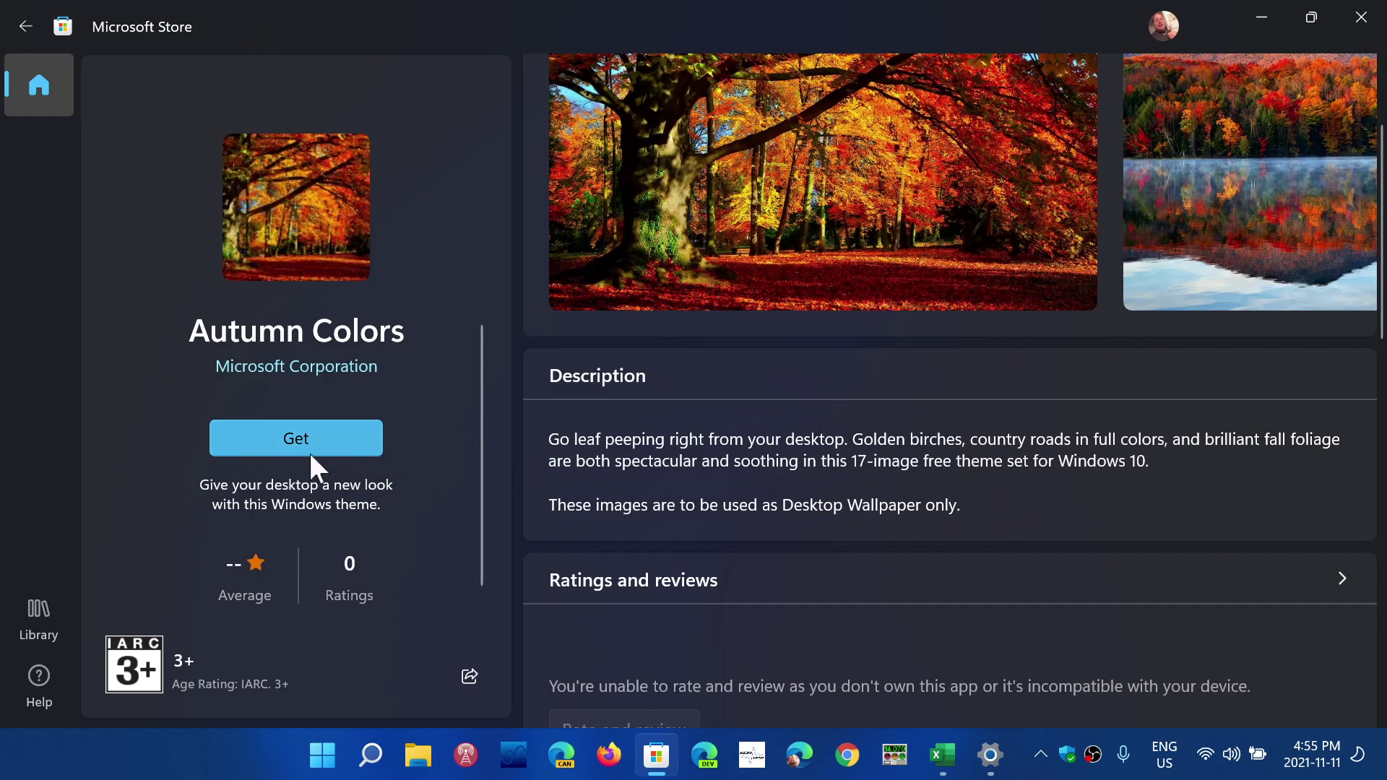
{"action": "left_click", "coordinate": [310, 453]}
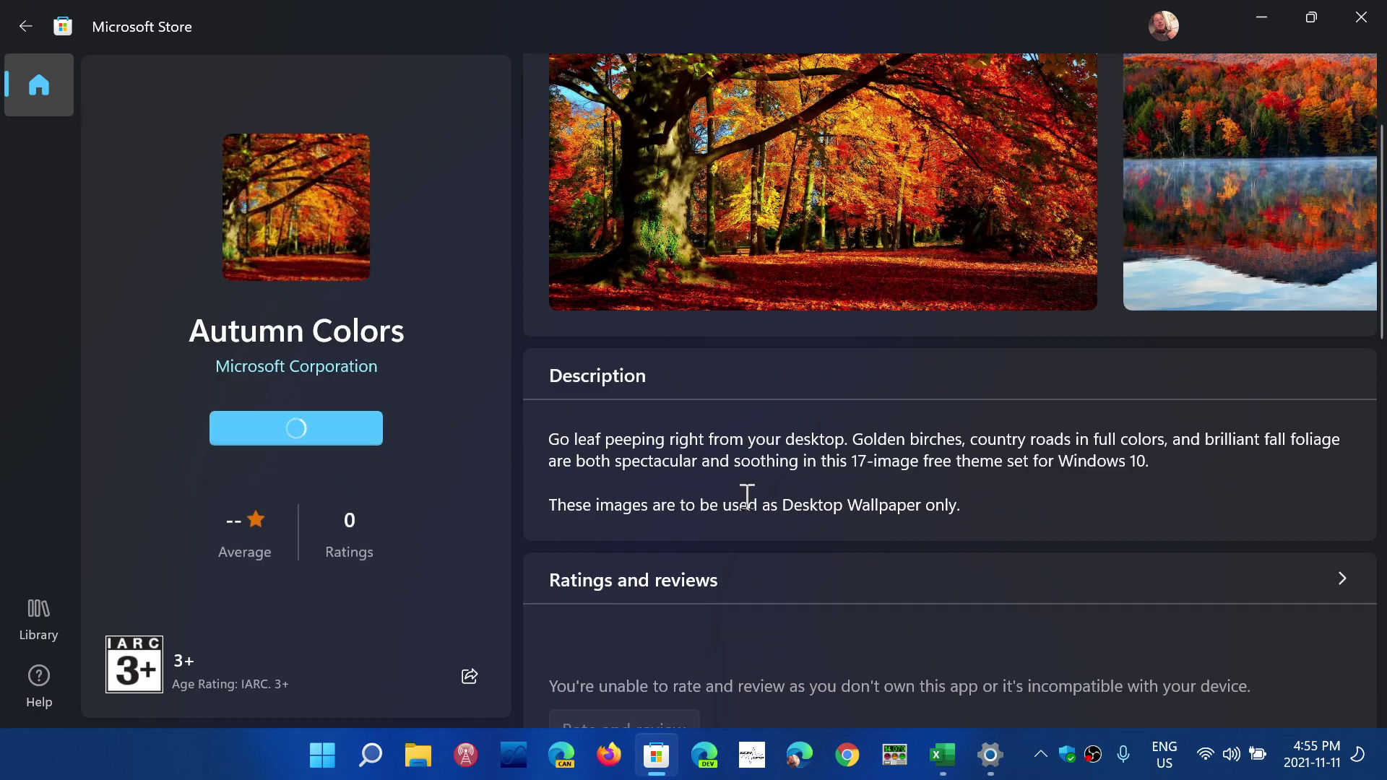
{"action": "scroll", "coordinate": [745, 497], "scroll_direction": "up", "scroll_amount": 2}
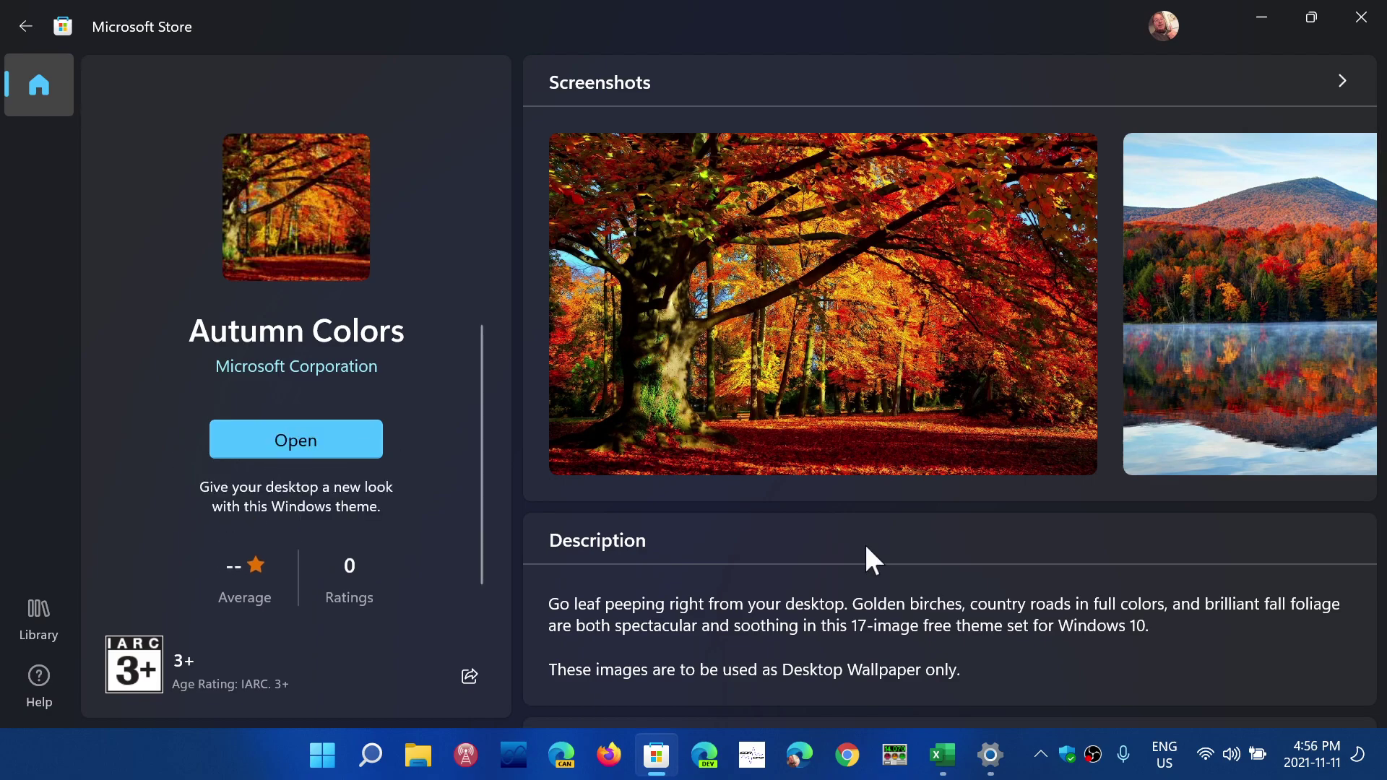
Step: Open the newly installed Autumn Colors theme in Settings' Themes page
{"action": "left_click", "coordinate": [313, 445]}
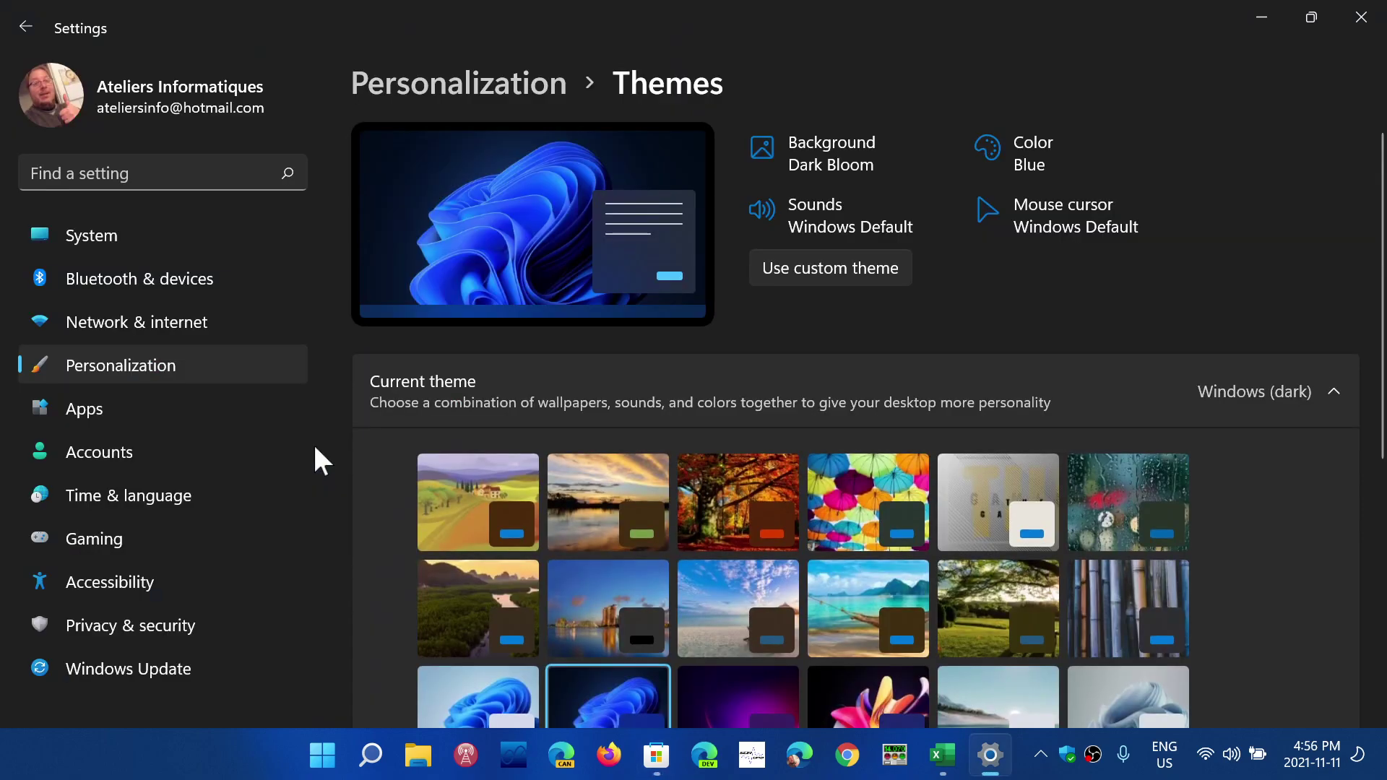
{"action": "scroll", "coordinate": [862, 410], "scroll_direction": "down", "scroll_amount": 3}
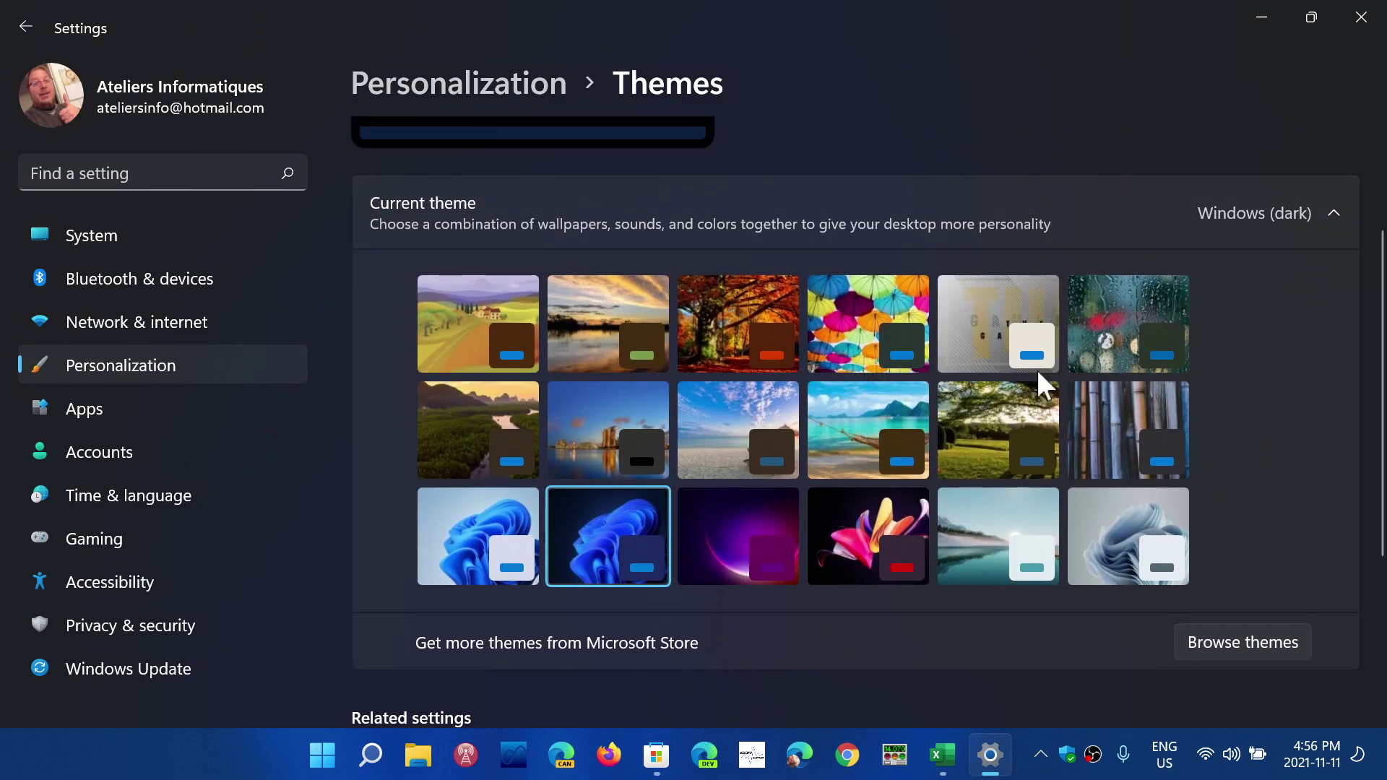
{"action": "scroll", "coordinate": [948, 520], "scroll_direction": "up", "scroll_amount": 3}
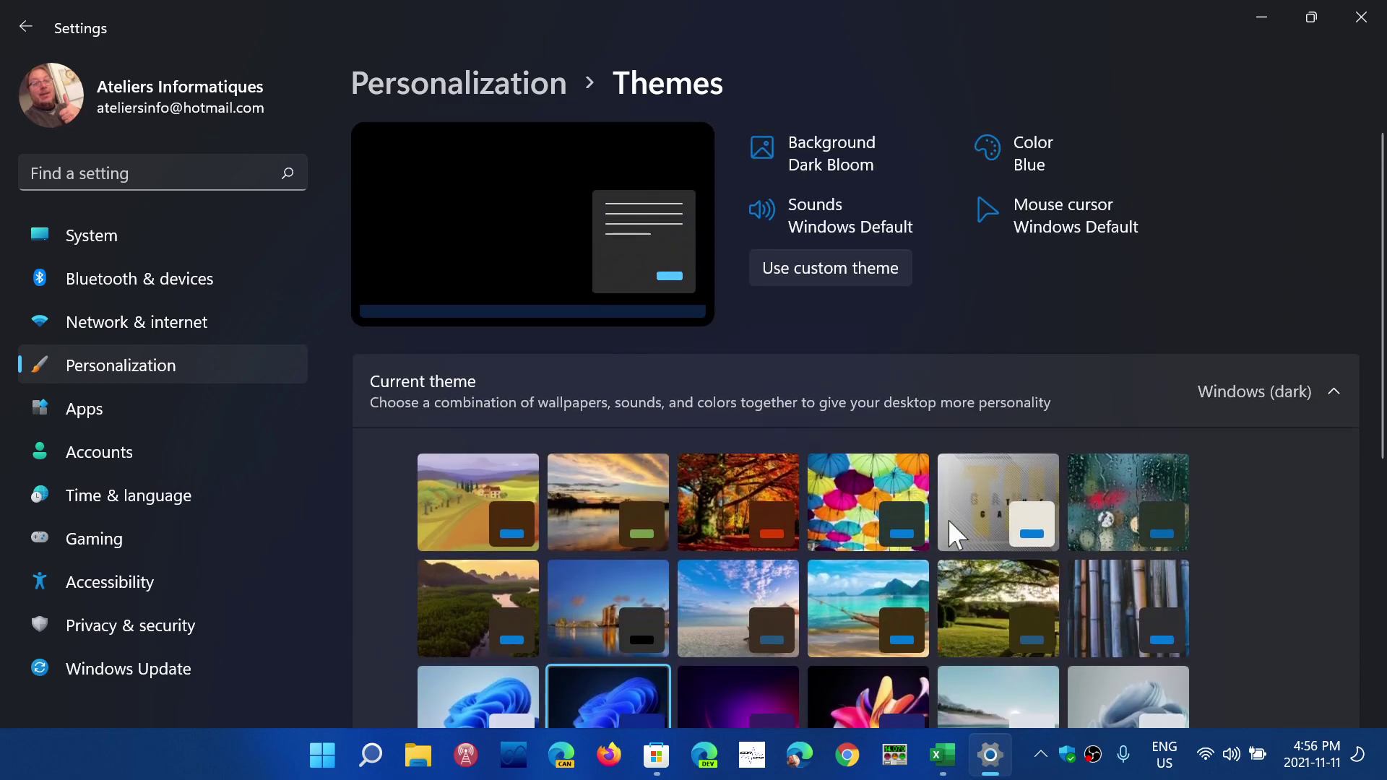
{"action": "scroll", "coordinate": [948, 518], "scroll_direction": "down", "scroll_amount": 3}
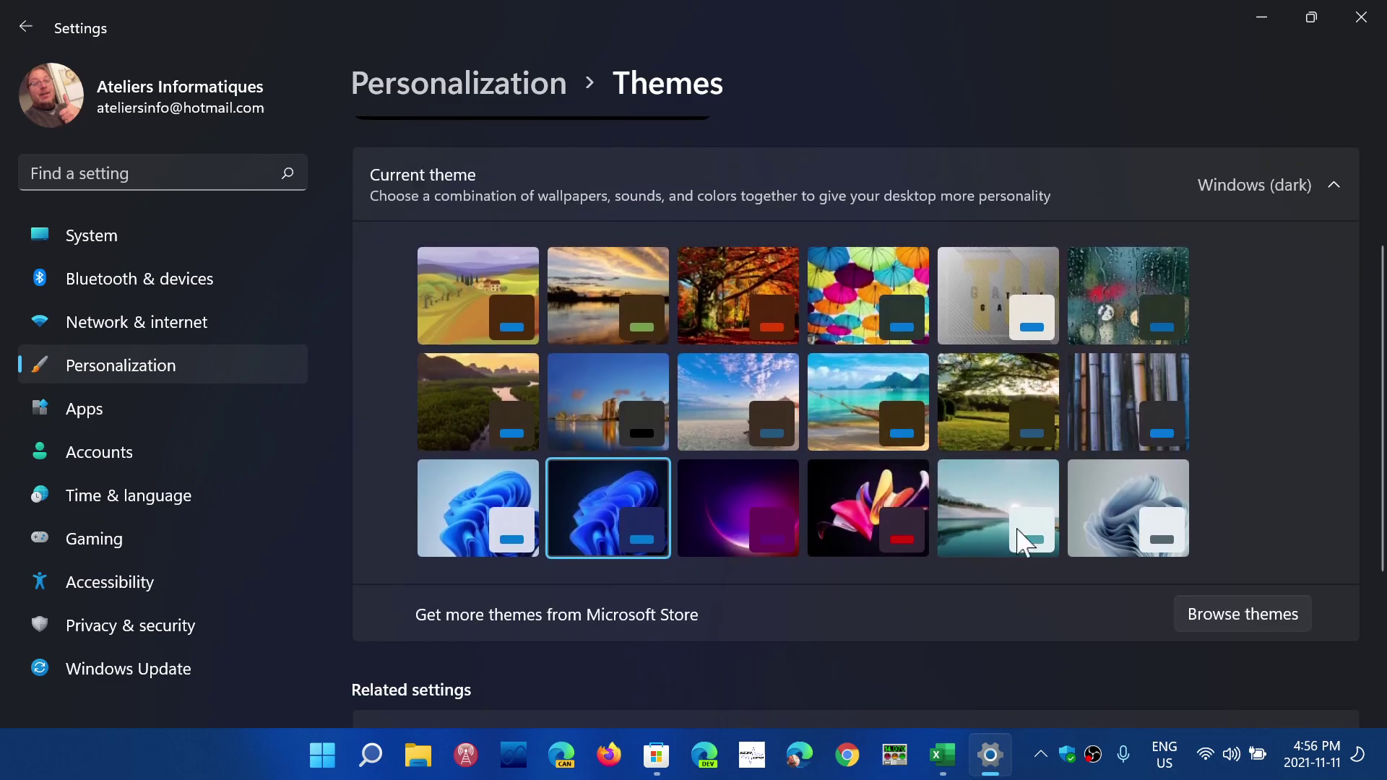
{"action": "scroll", "coordinate": [938, 666], "scroll_direction": "down", "scroll_amount": 3}
{"action": "scroll", "coordinate": [937, 660], "scroll_direction": "up", "scroll_amount": 5}
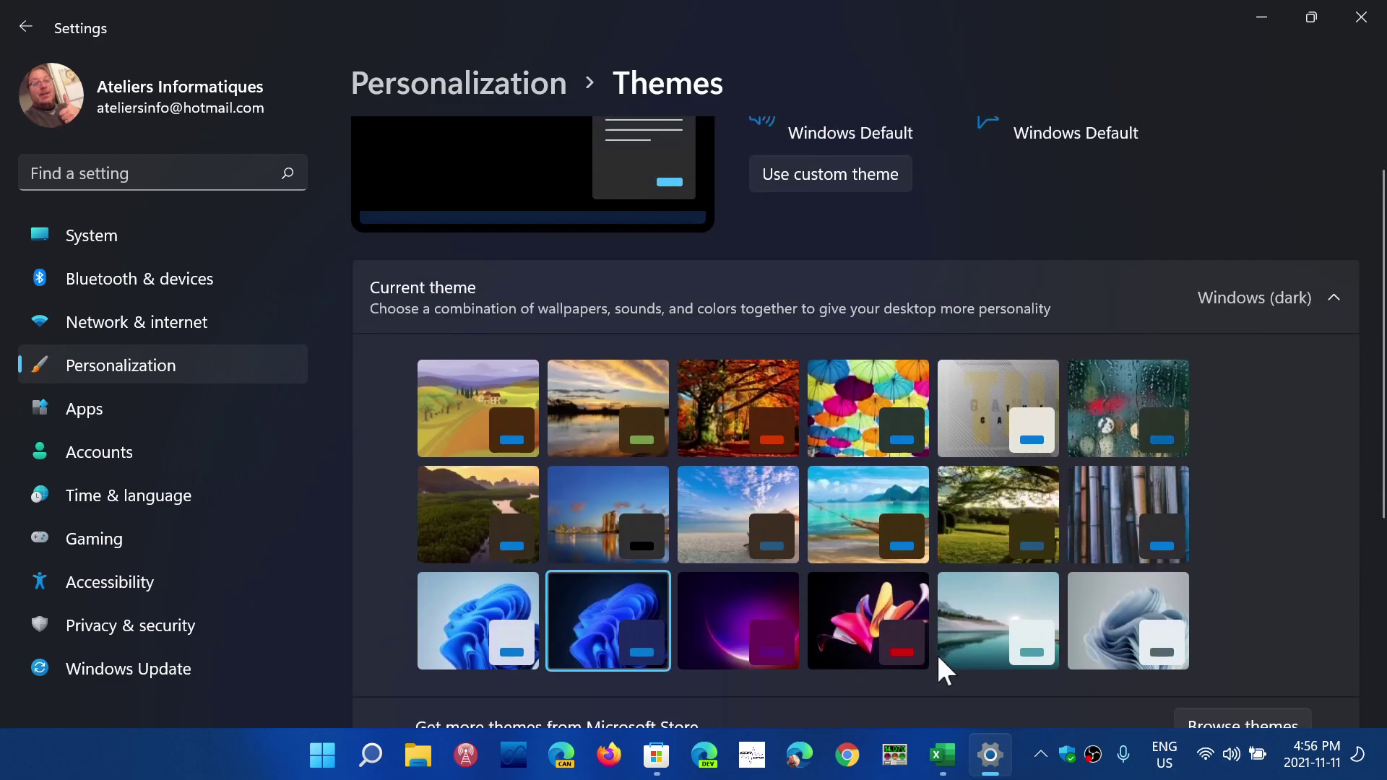
Step: Apply Autumn Colors as the current theme and go back to Personalization
{"action": "left_click", "coordinate": [740, 425]}
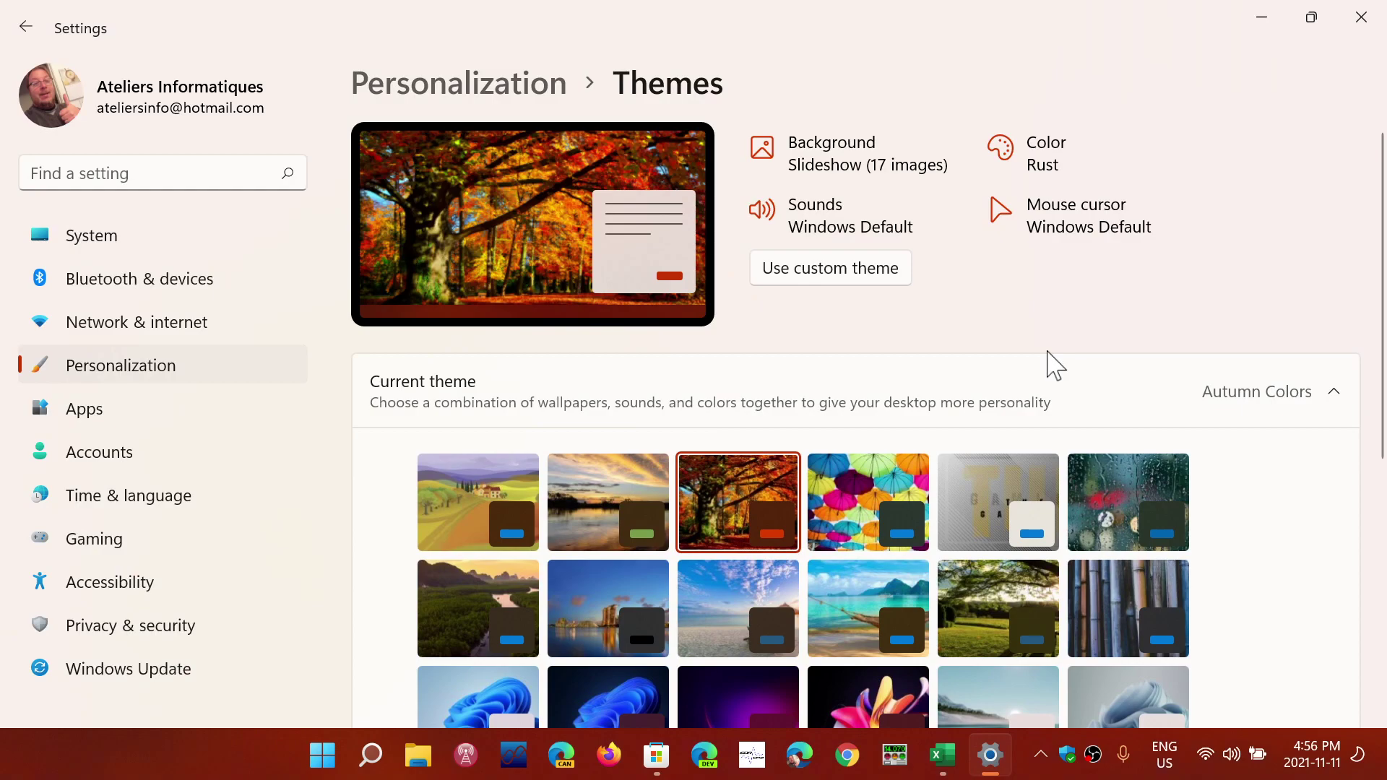
{"action": "scroll", "coordinate": [635, 346], "scroll_direction": "down", "scroll_amount": 5}
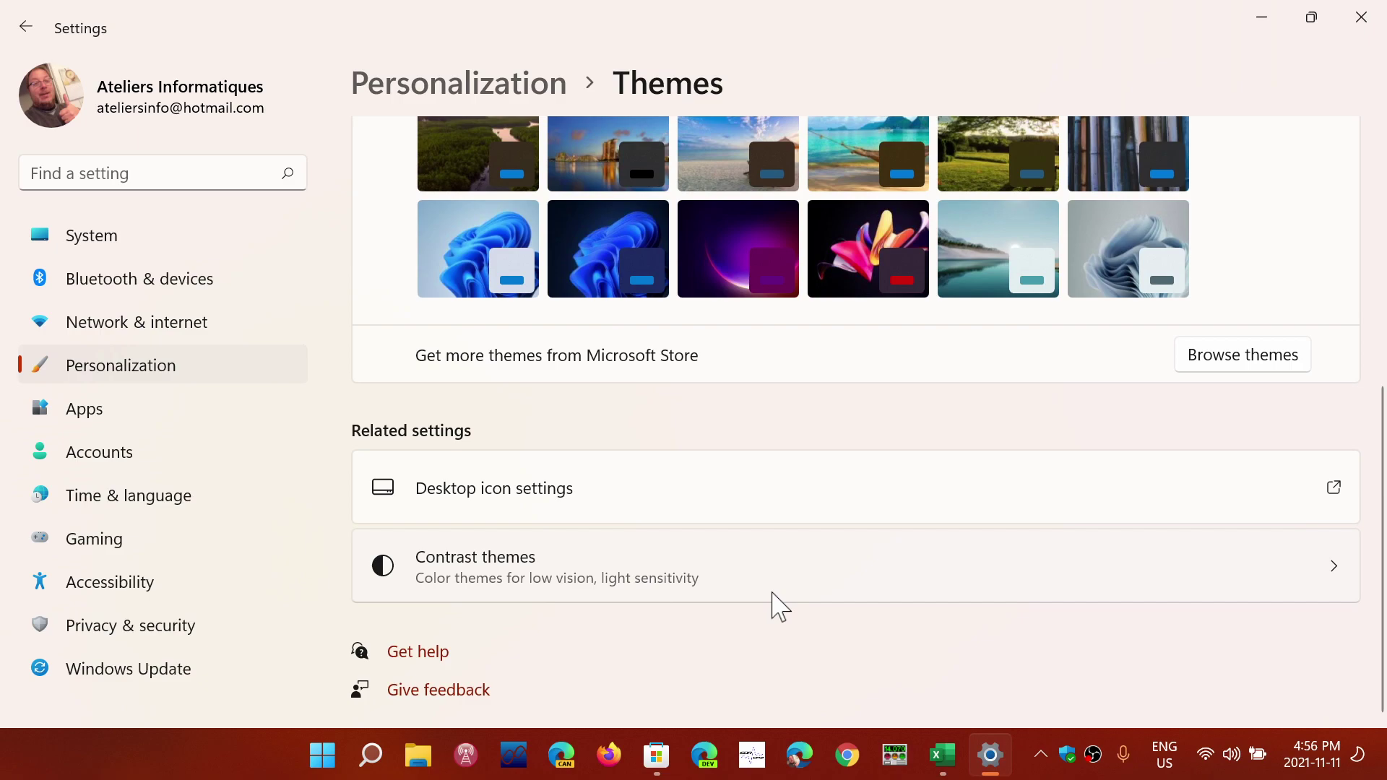
{"action": "scroll", "coordinate": [778, 607], "scroll_direction": "up", "scroll_amount": 3}
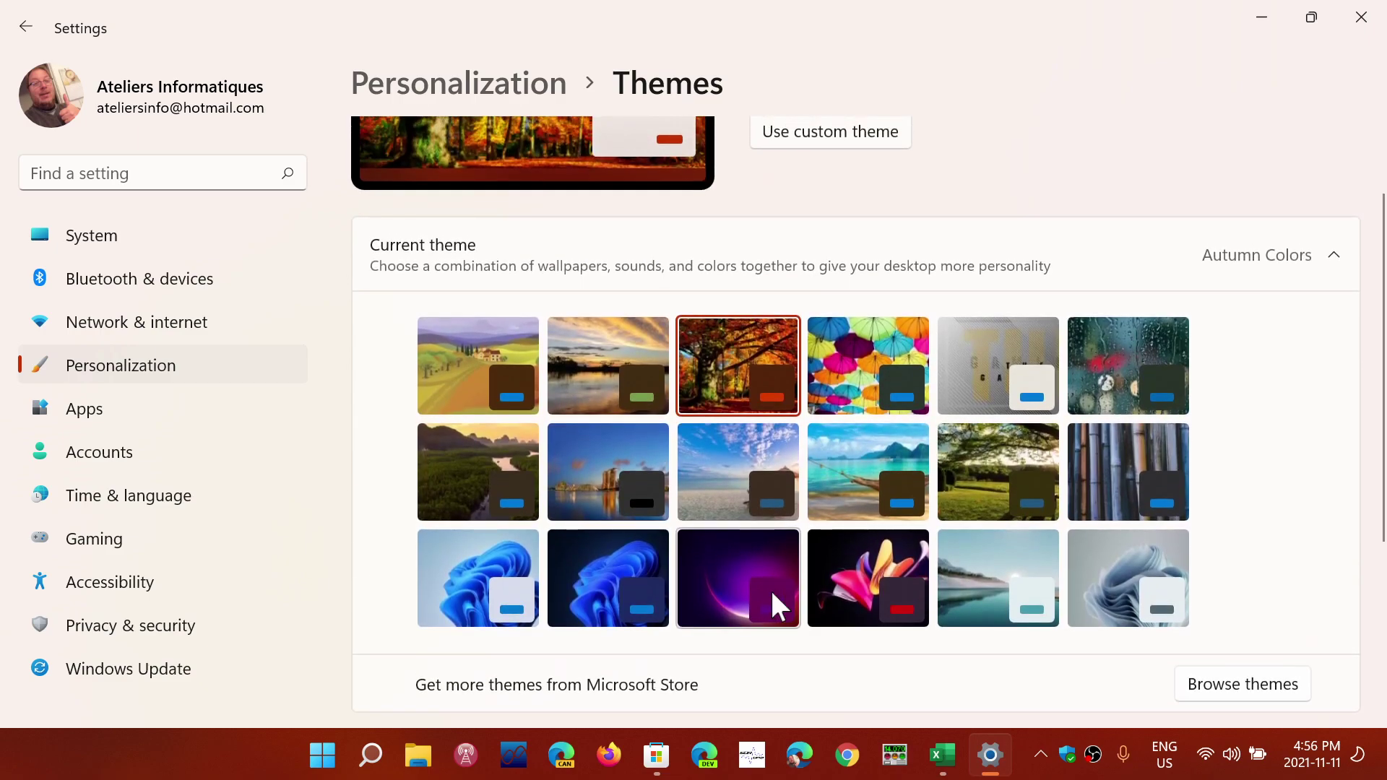
{"action": "scroll", "coordinate": [776, 606], "scroll_direction": "up", "scroll_amount": 1}
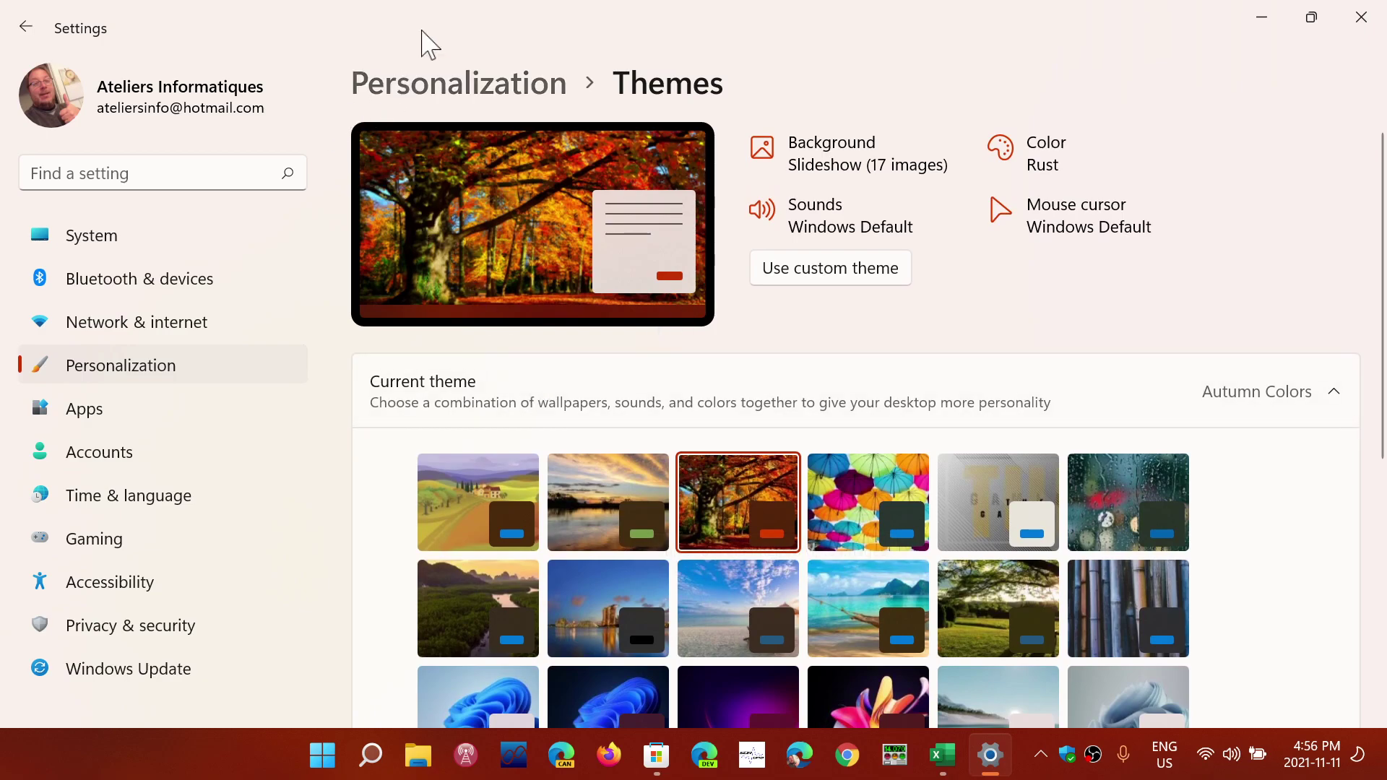
{"action": "left_click", "coordinate": [455, 83]}
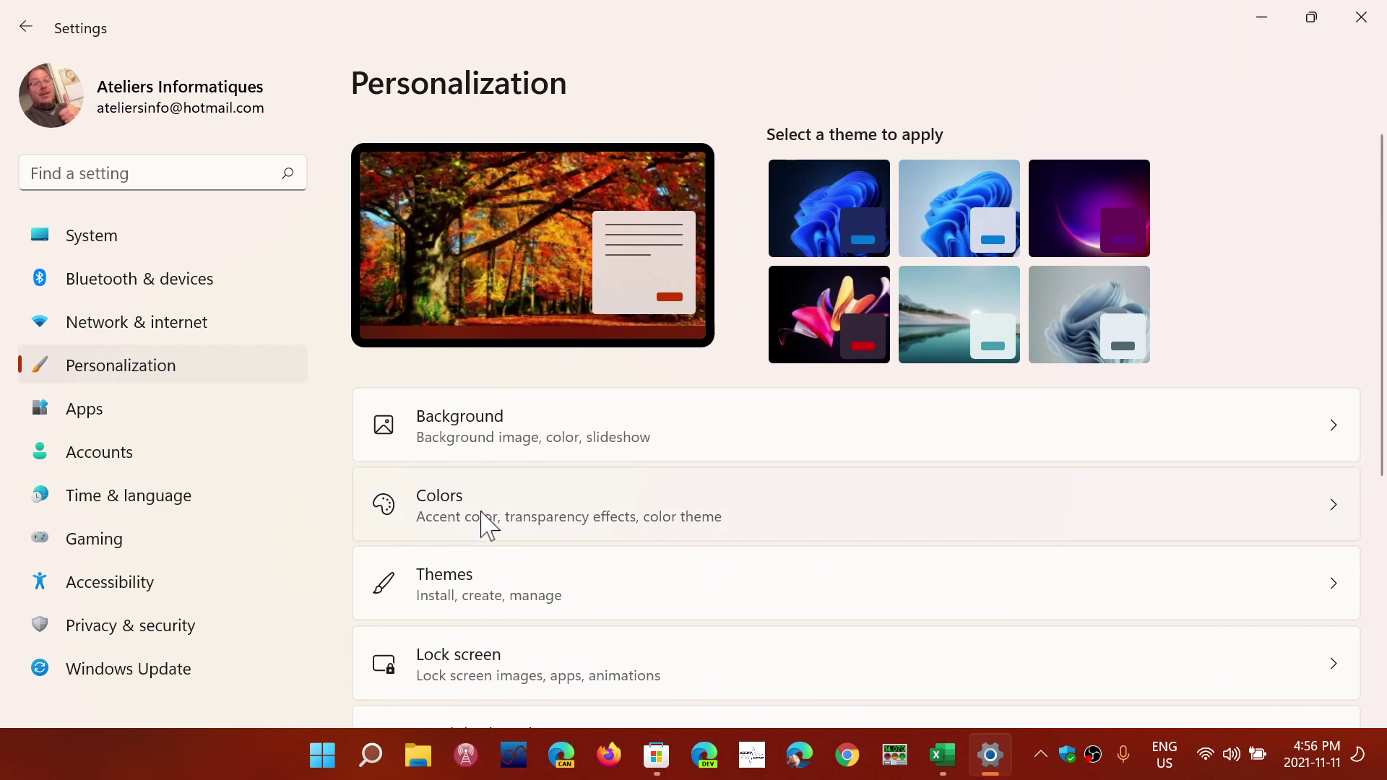
Step: Switch the Colors page's accent color from Manual to Automatic, then return to Personalization
{"action": "left_click", "coordinate": [488, 525]}
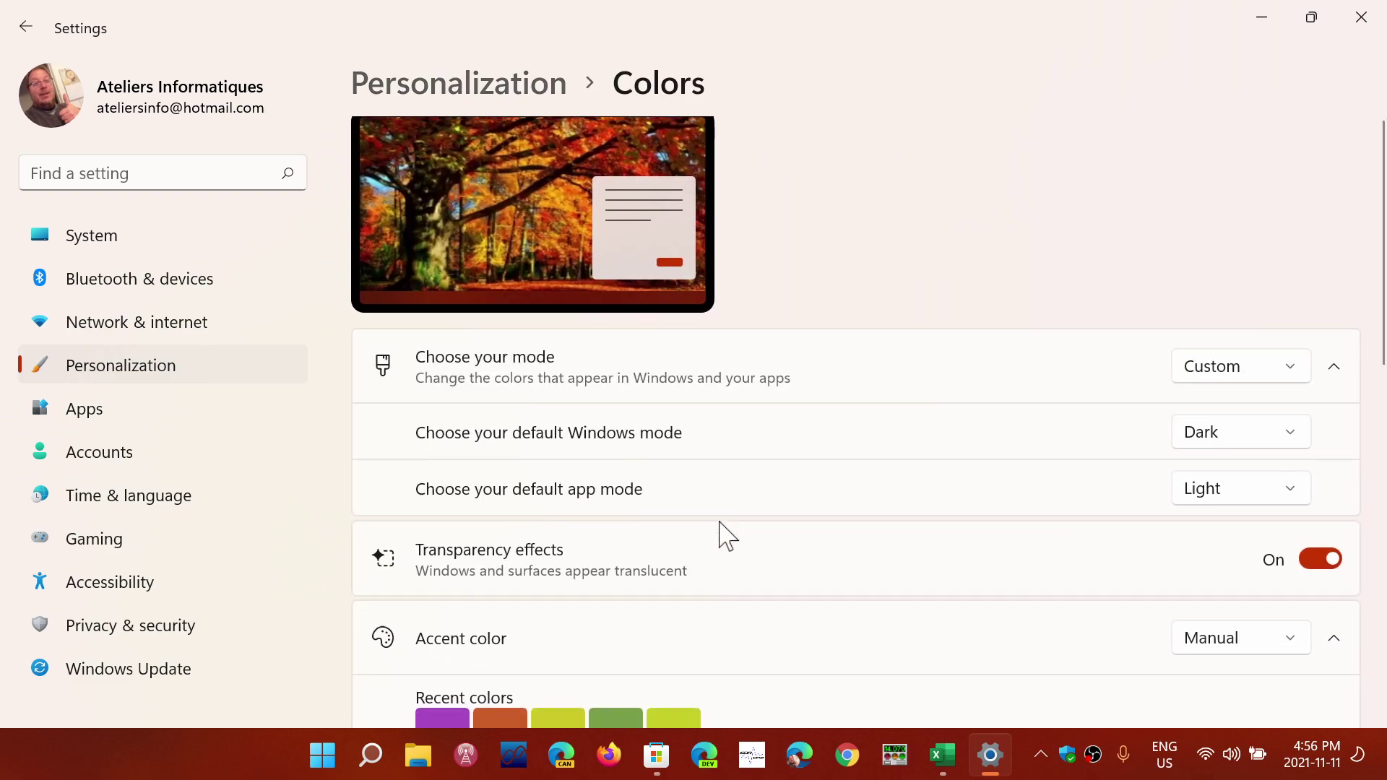
{"action": "scroll", "coordinate": [726, 535], "scroll_direction": "down", "scroll_amount": 5}
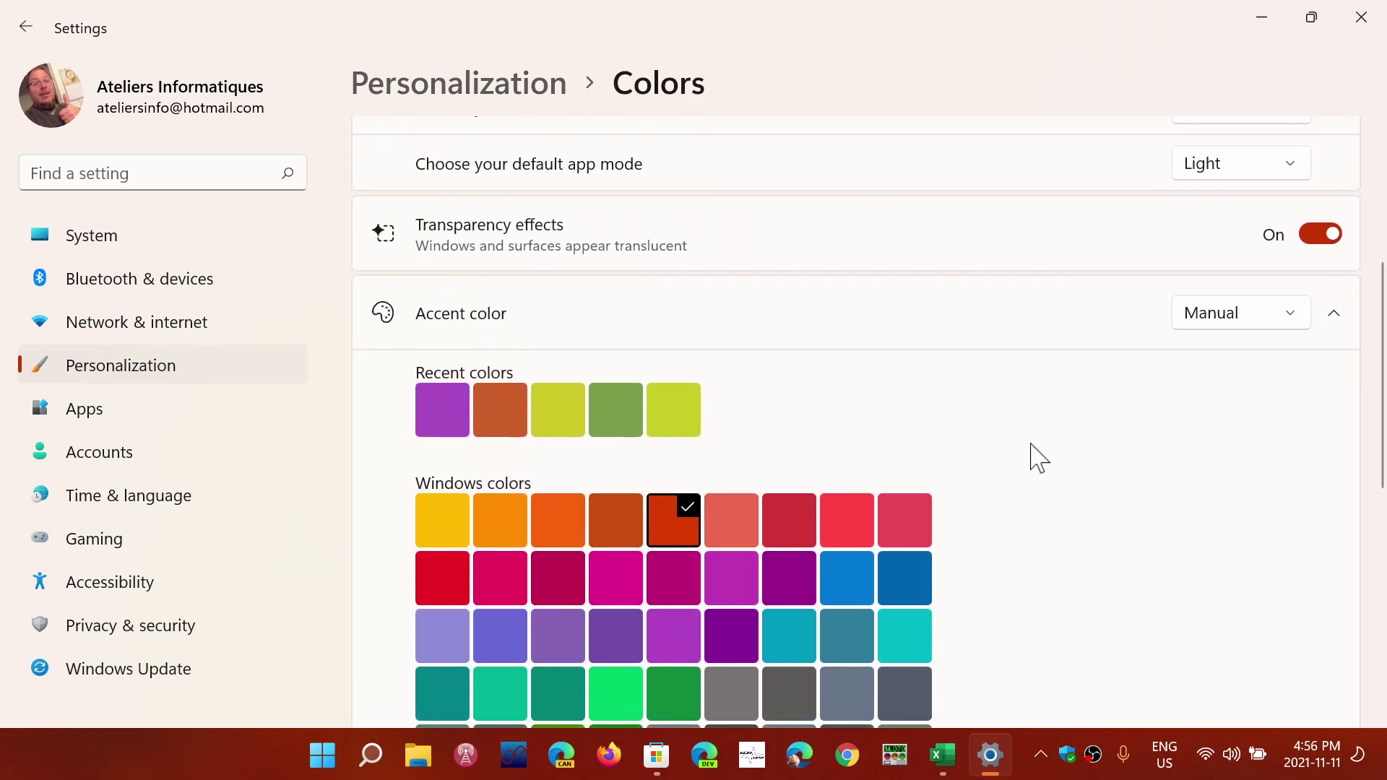
{"action": "left_click", "coordinate": [1215, 325]}
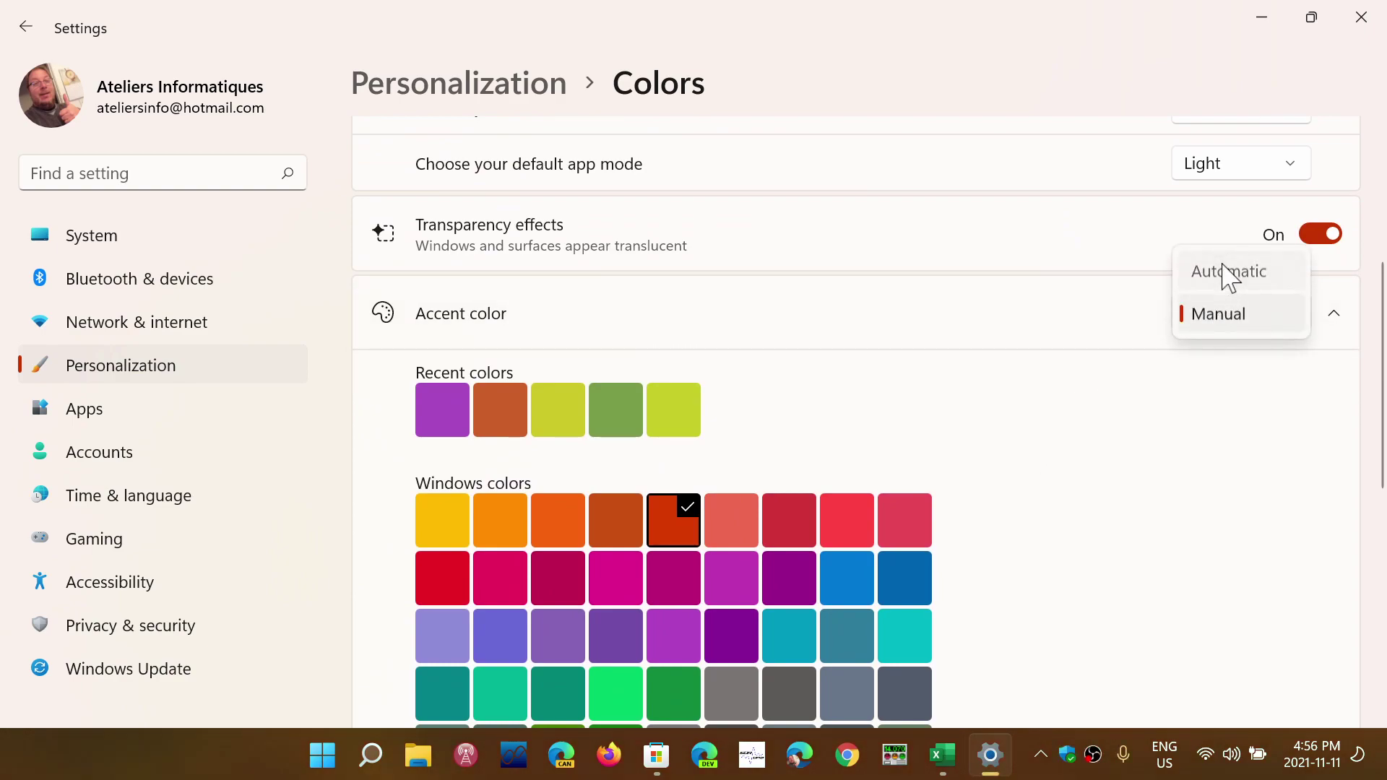
{"action": "left_click", "coordinate": [1215, 280]}
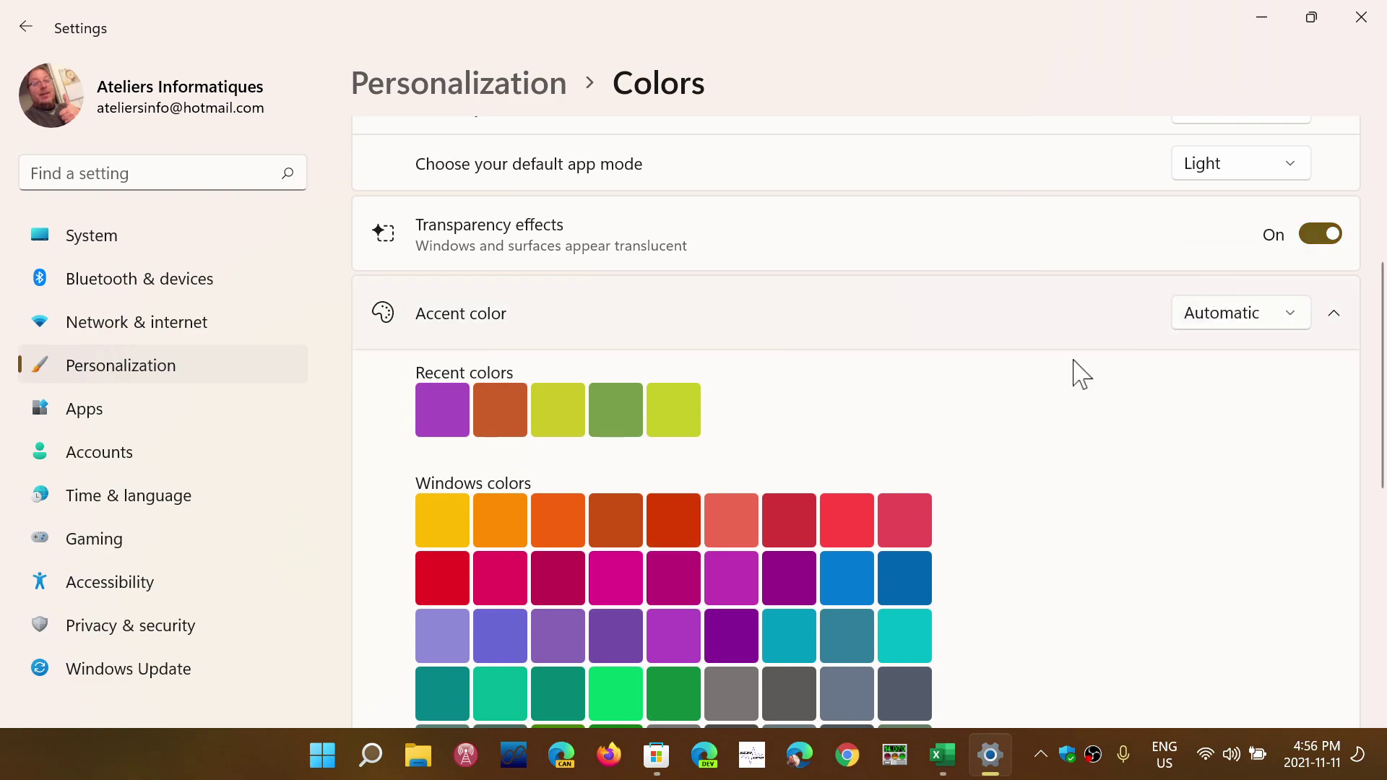
{"action": "scroll", "coordinate": [903, 443], "scroll_direction": "down", "scroll_amount": 5}
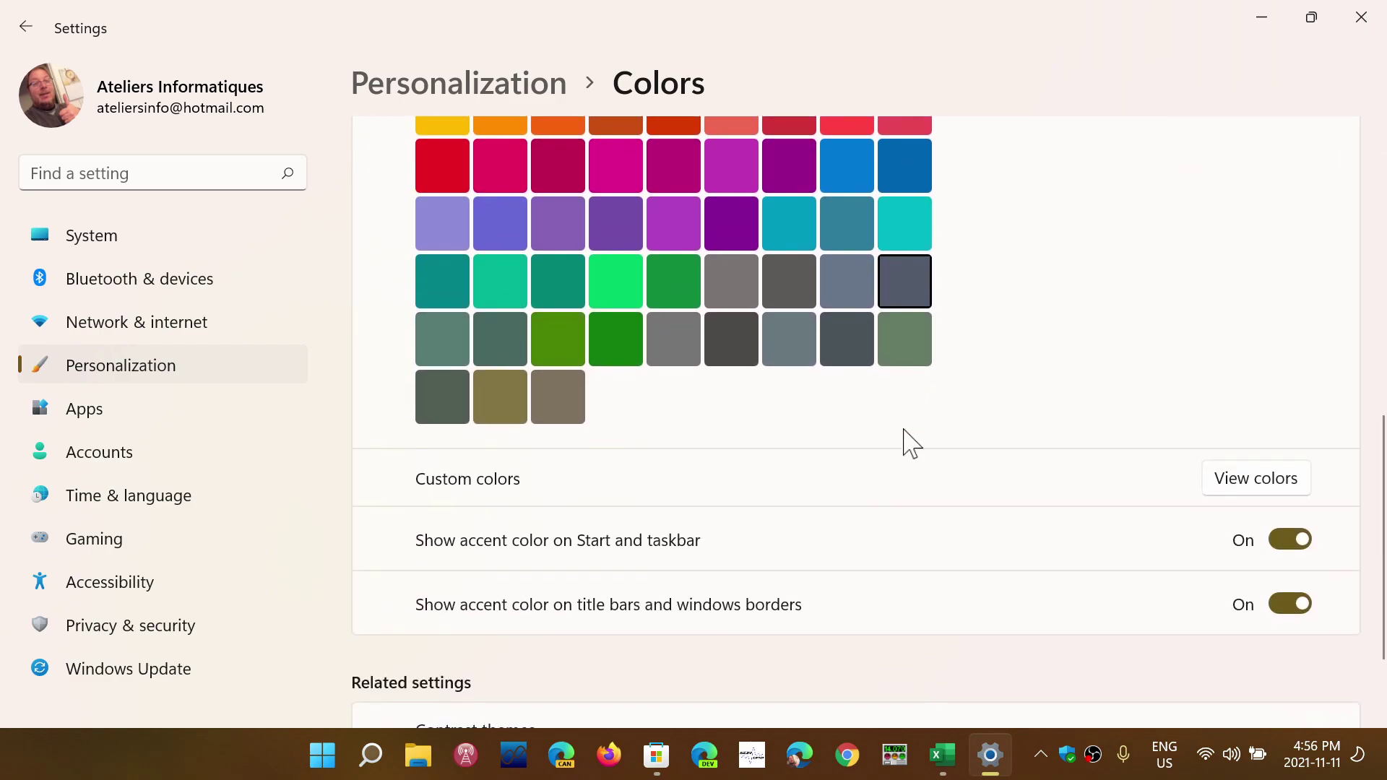
{"action": "scroll", "coordinate": [904, 443], "scroll_direction": "down", "scroll_amount": 1}
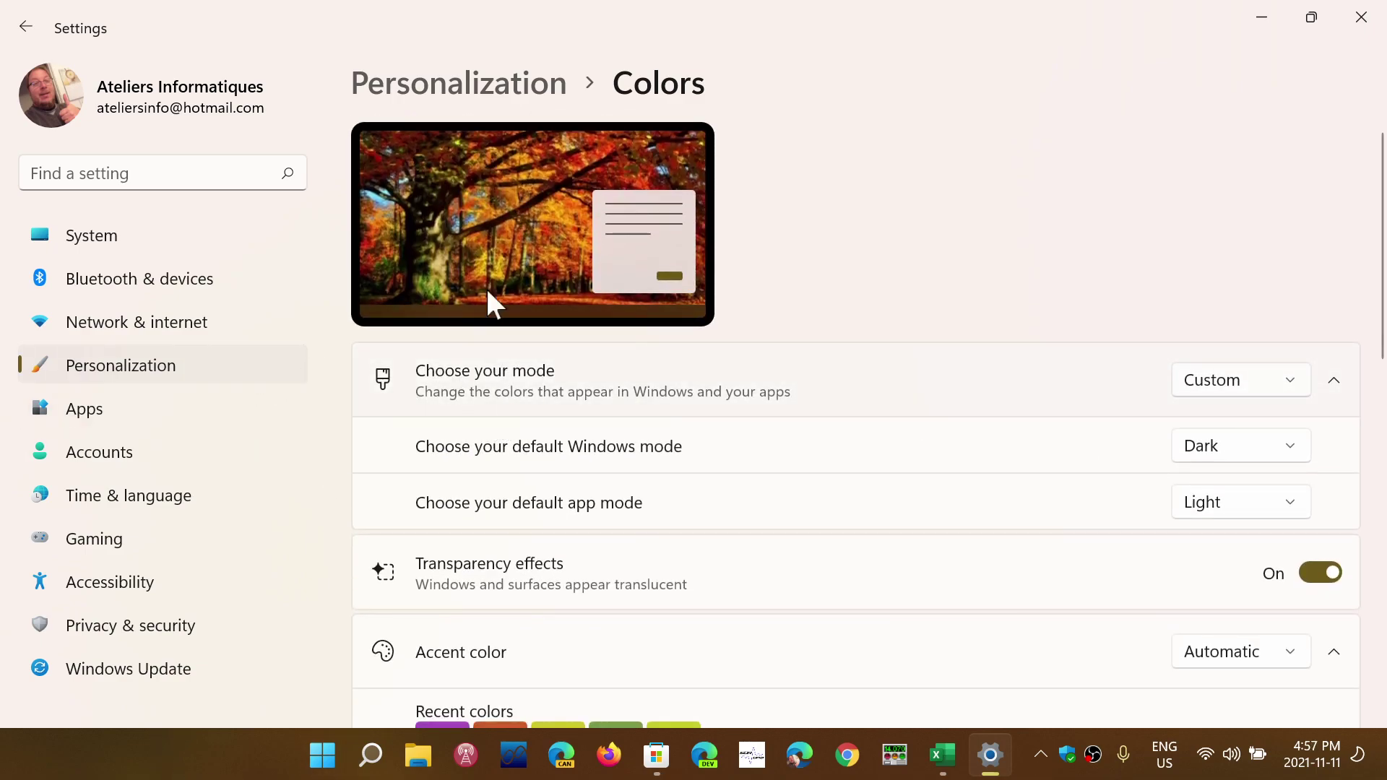
{"action": "left_click", "coordinate": [448, 96]}
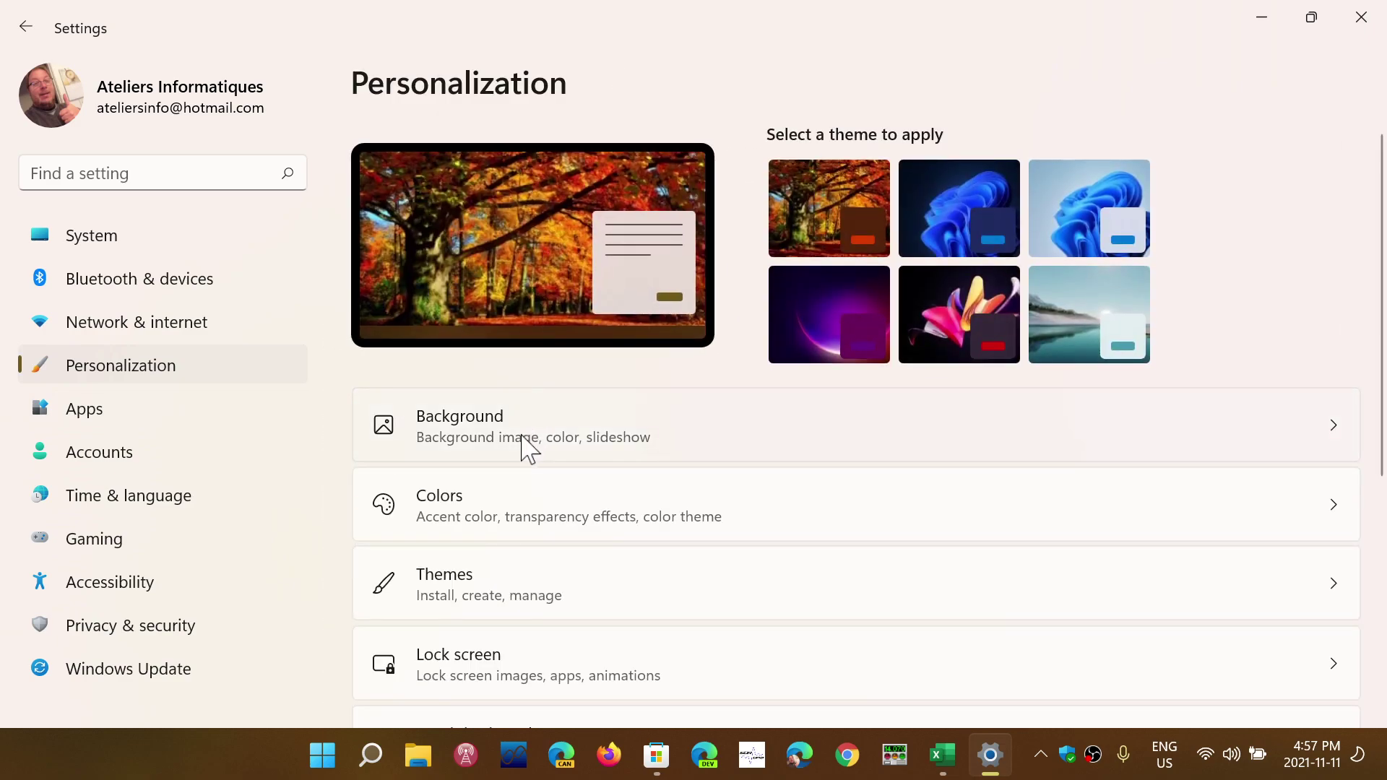
Step: Set the Background slideshow to change pictures every 1 hour instead of 30 minutes
{"action": "left_click", "coordinate": [522, 437]}
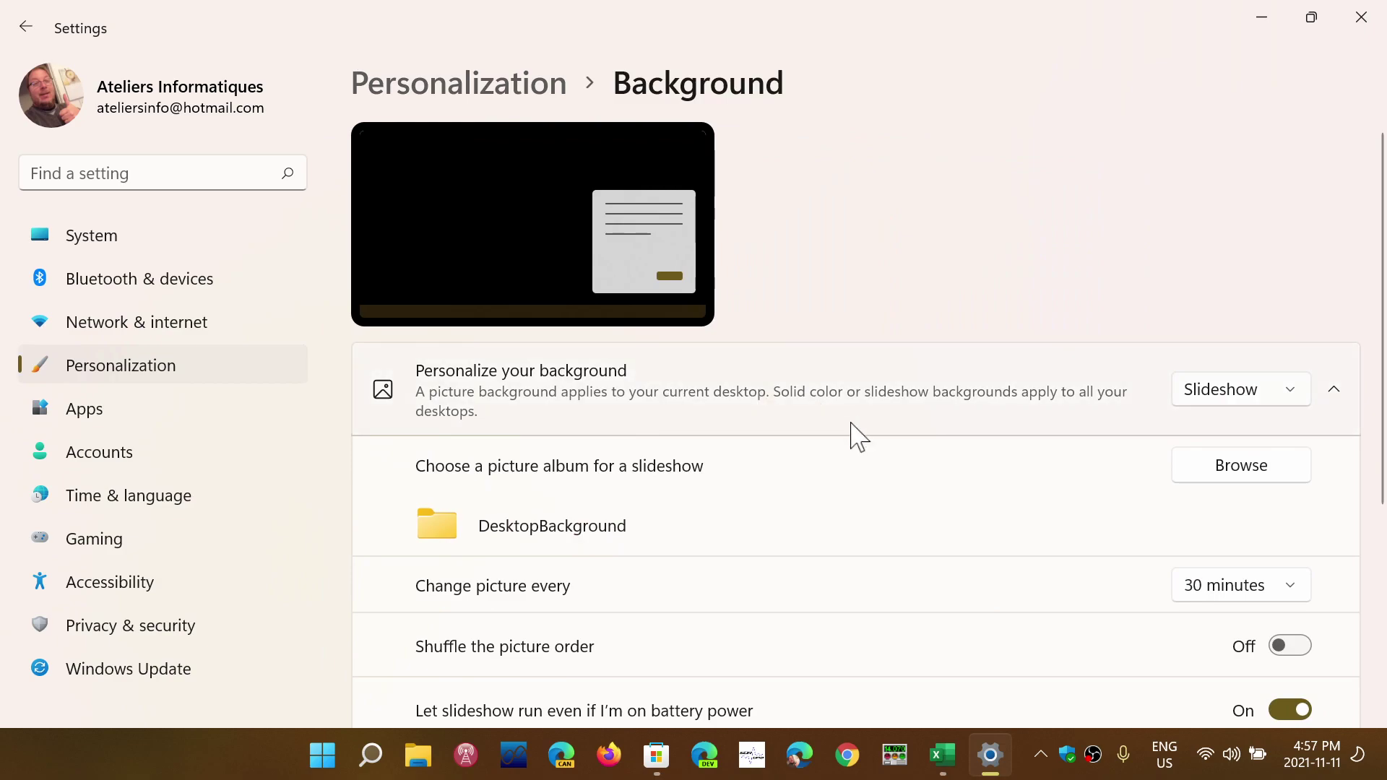
{"action": "scroll", "coordinate": [852, 430], "scroll_direction": "down", "scroll_amount": 3}
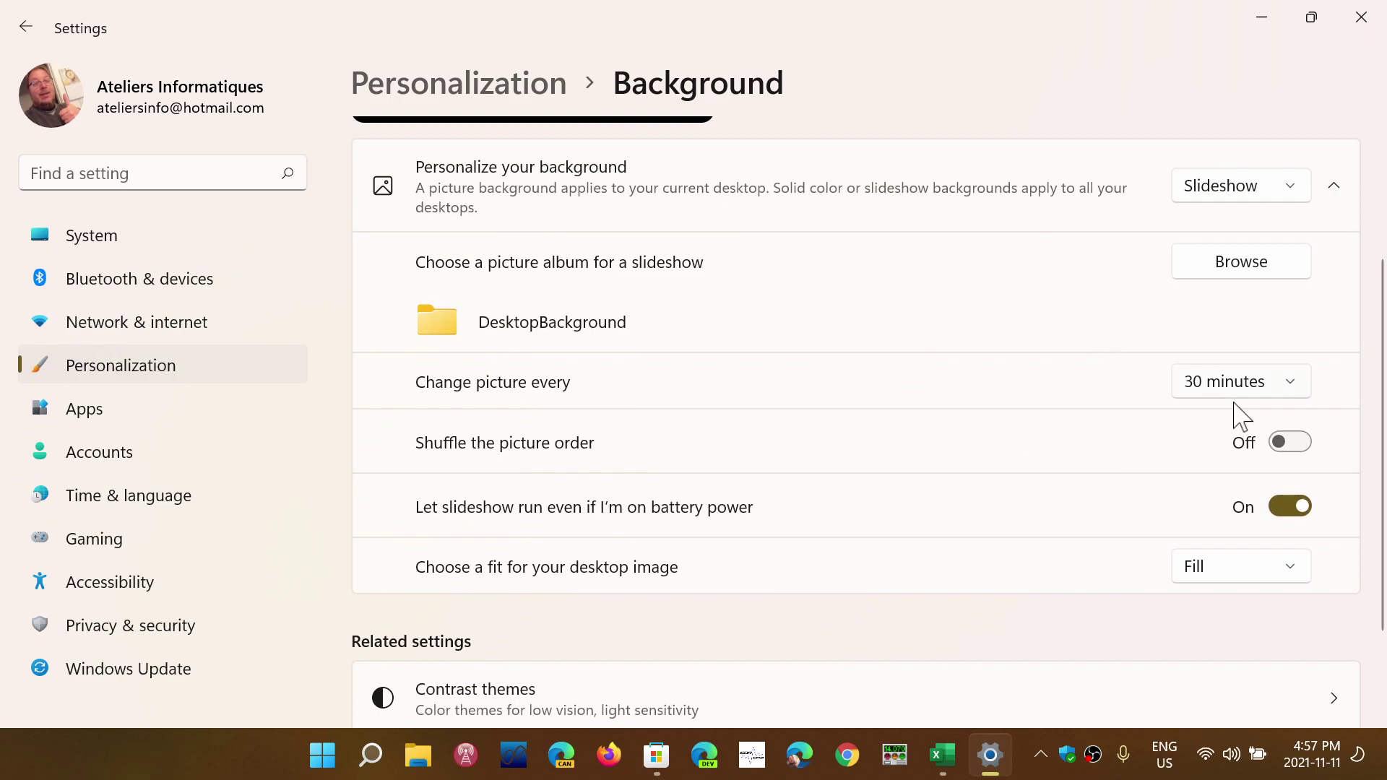
{"action": "left_click", "coordinate": [1241, 383]}
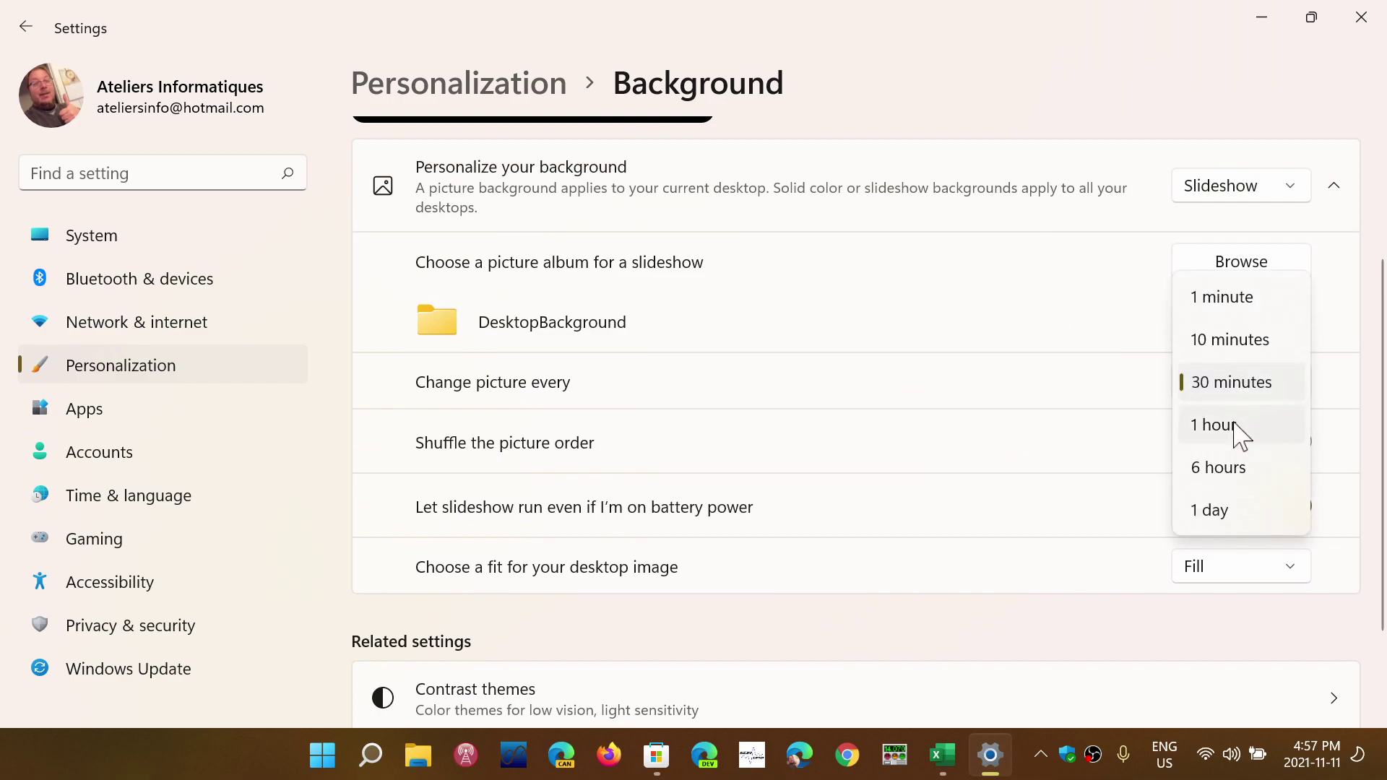
{"action": "left_click", "coordinate": [1236, 448]}
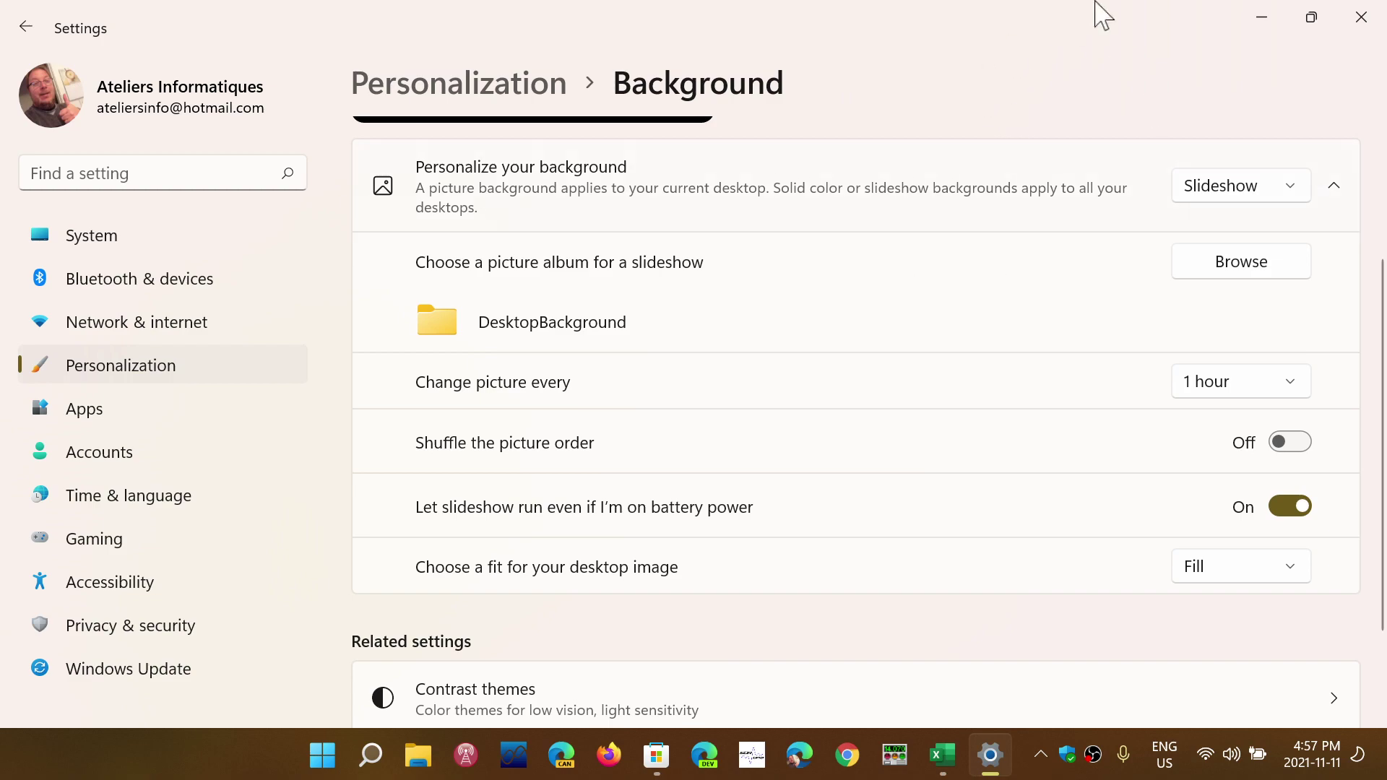
Step: Close the Settings and Microsoft Store windows
{"action": "left_click", "coordinate": [1358, 18]}
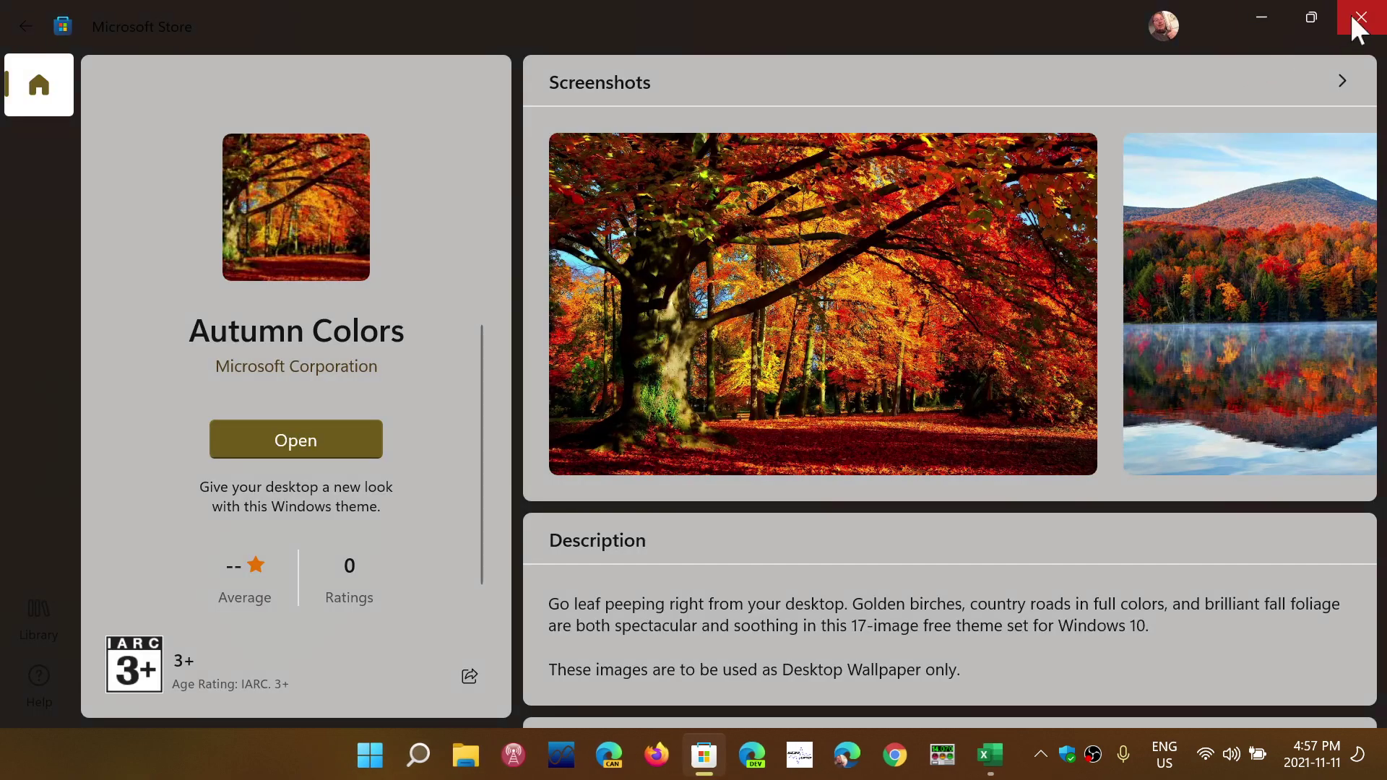
{"action": "left_click", "coordinate": [1358, 18]}
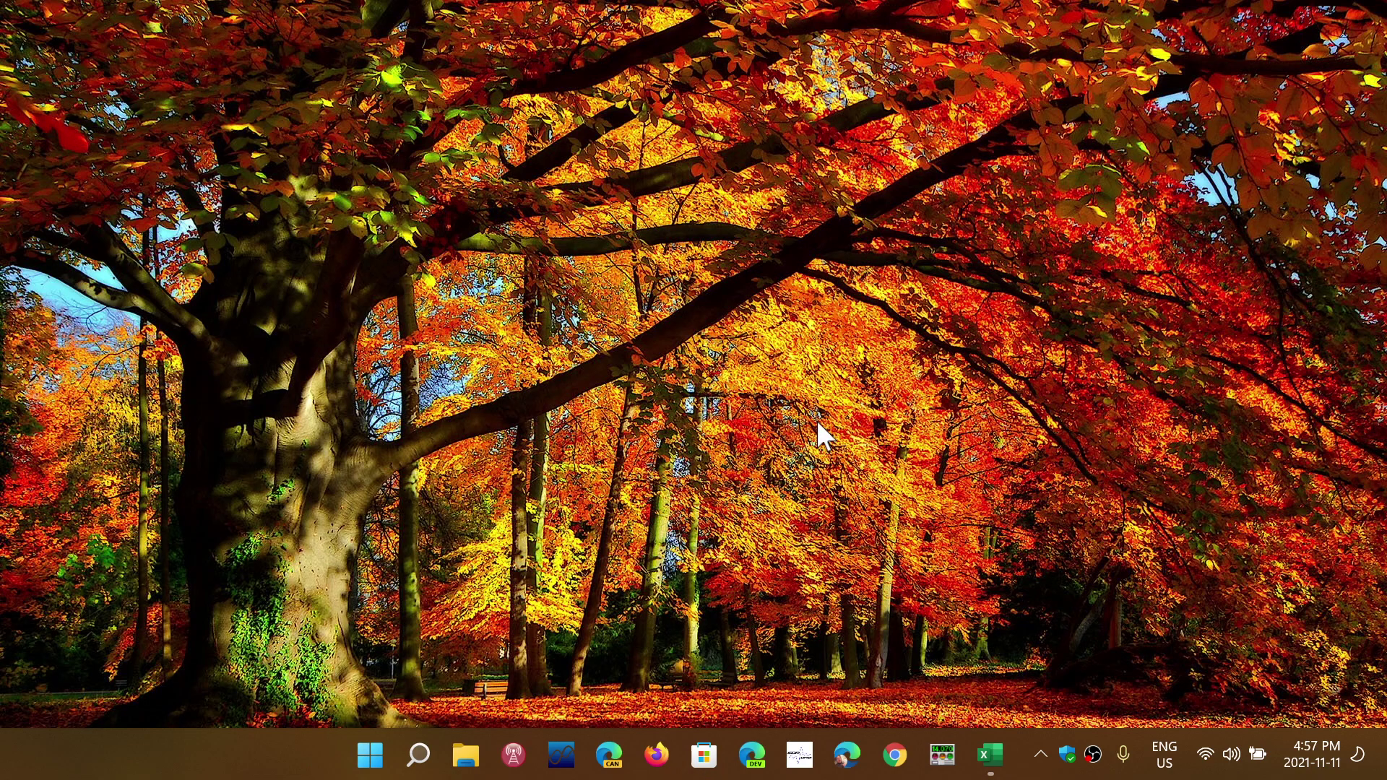